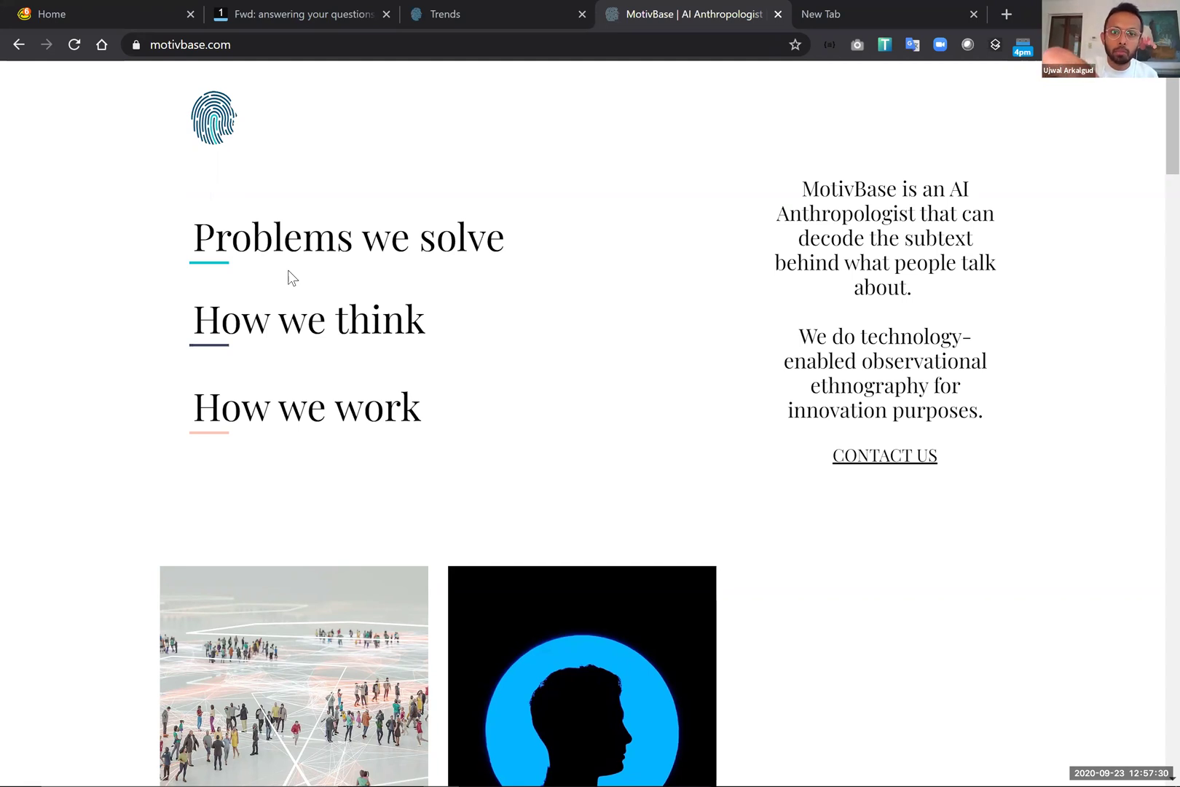
Step: Search Trends for 'sustainable packaging' to open its workspace mapping 5,649 matched topics
key("ctrl+shift+Tab")
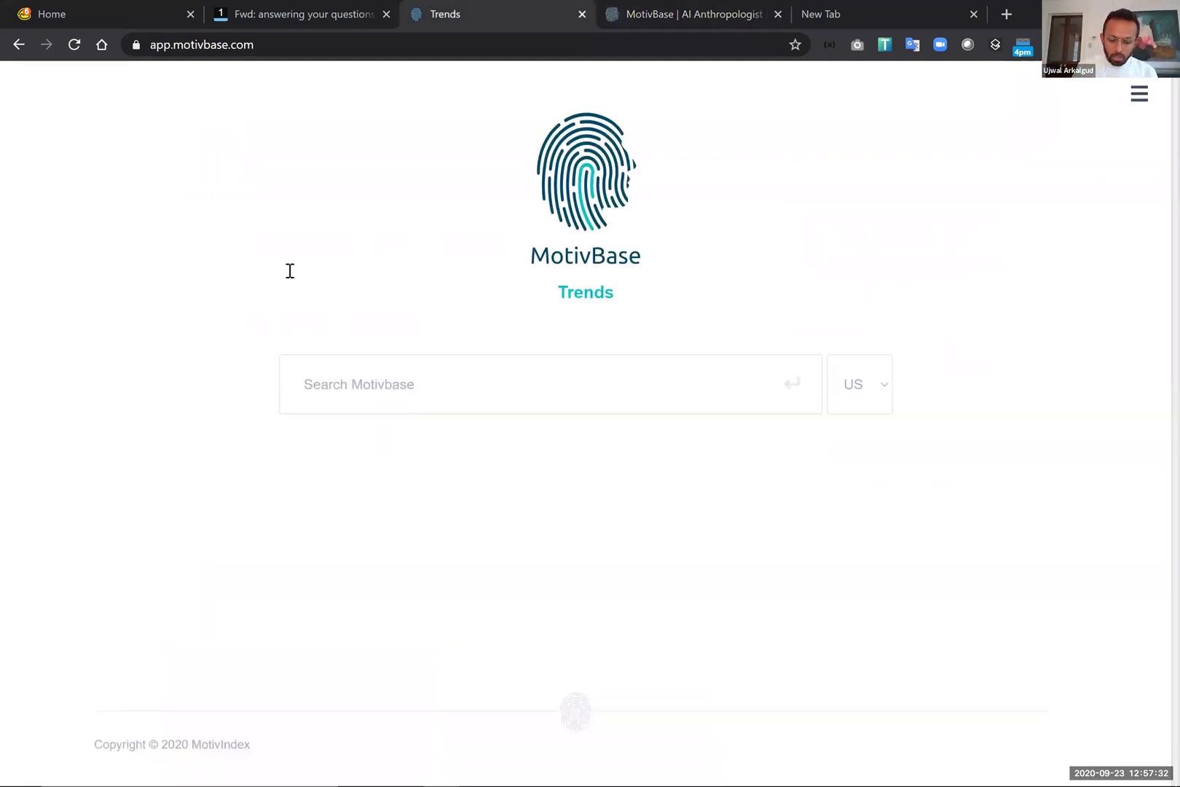
type("sustainable pack")
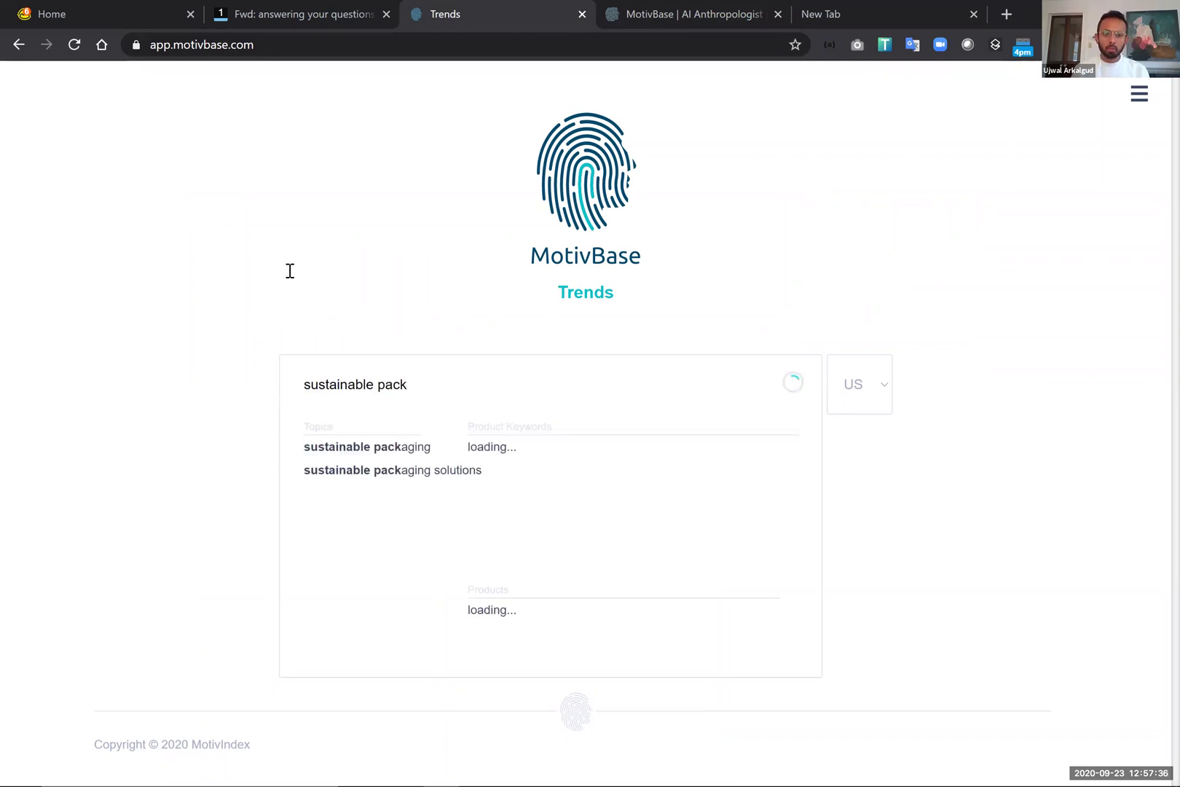
type("aging")
key("Return")
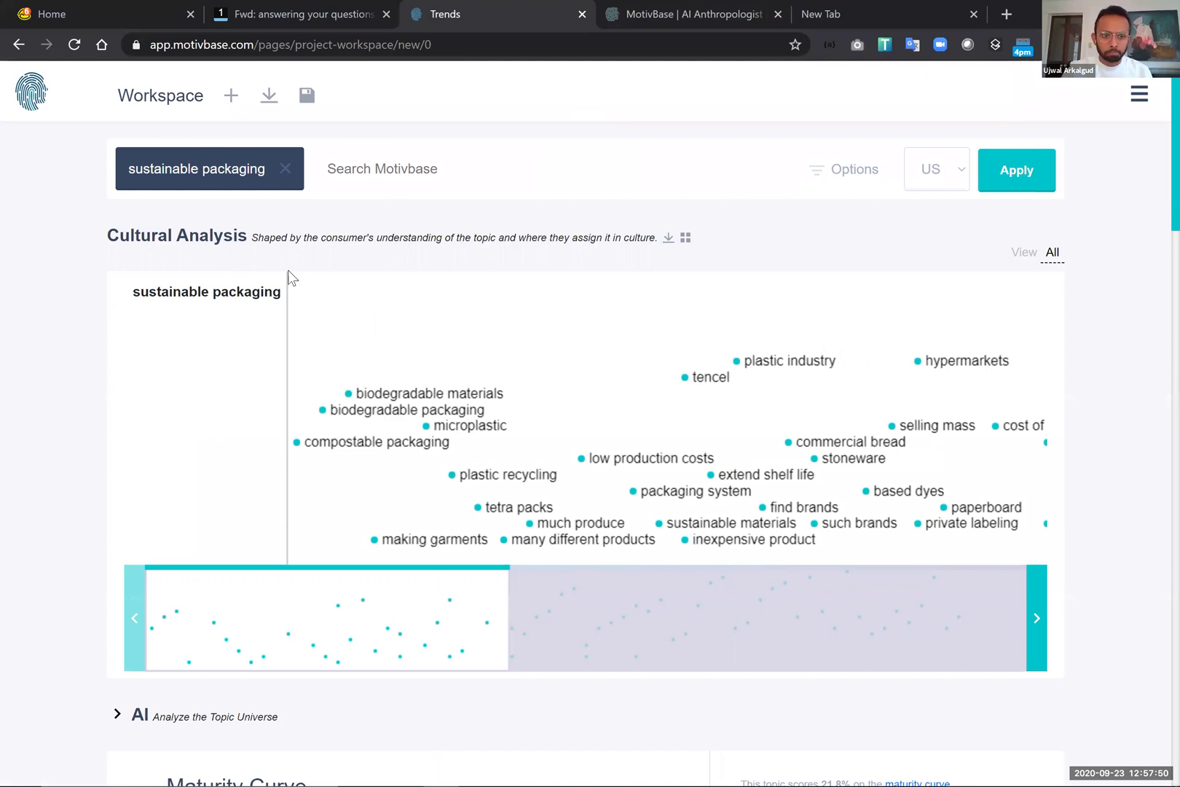
scroll(289, 277, "down", 1)
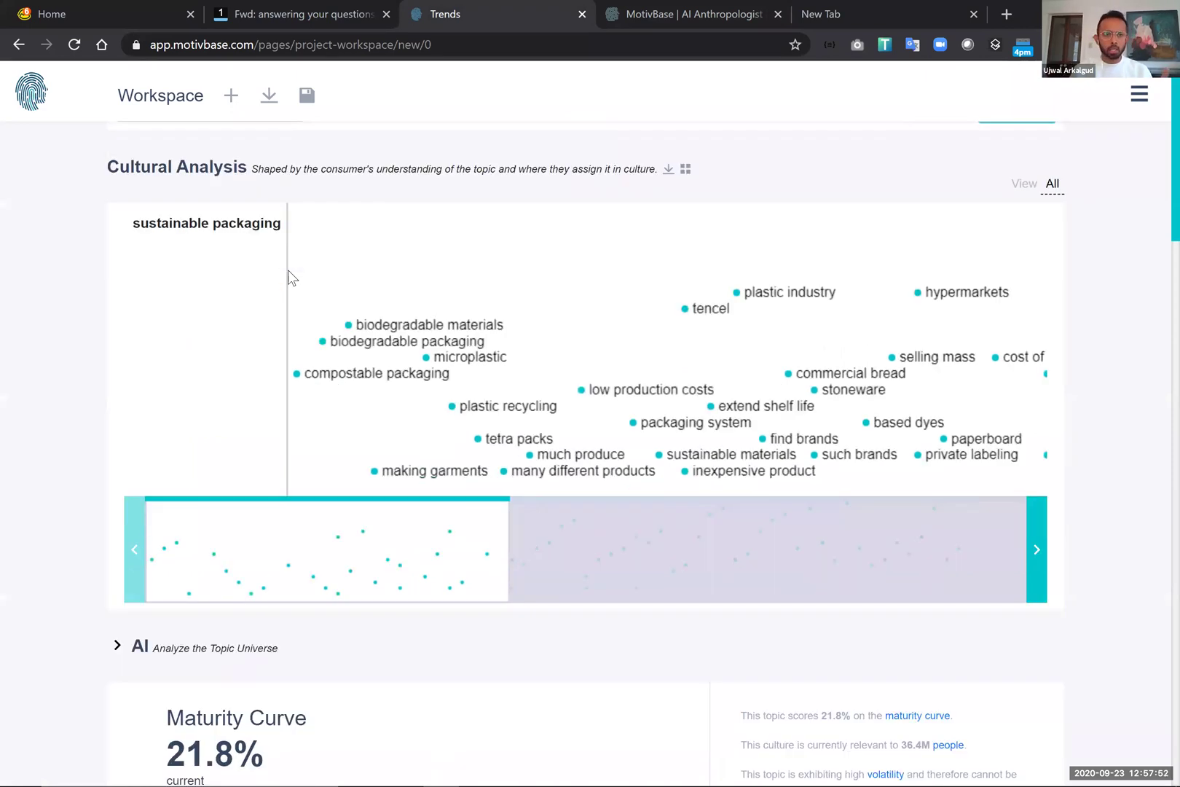
scroll(289, 277, "down", 5)
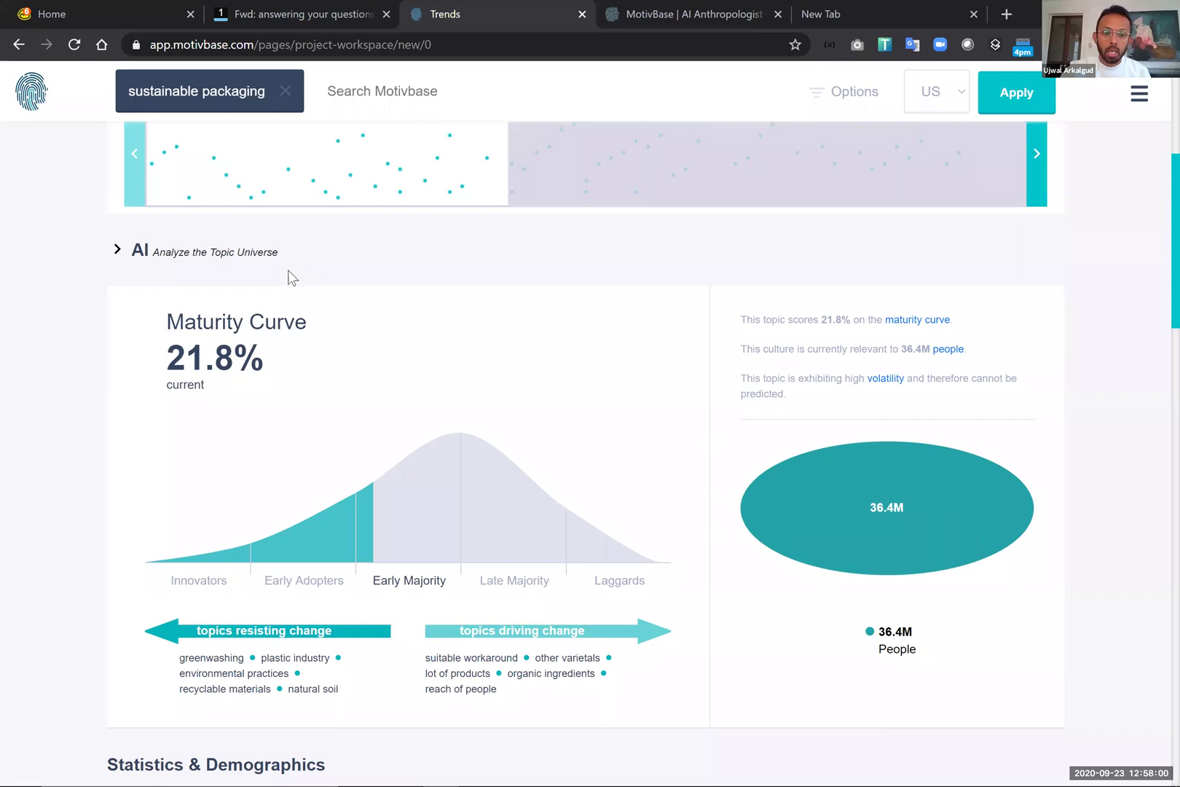
scroll(289, 277, "down", 3)
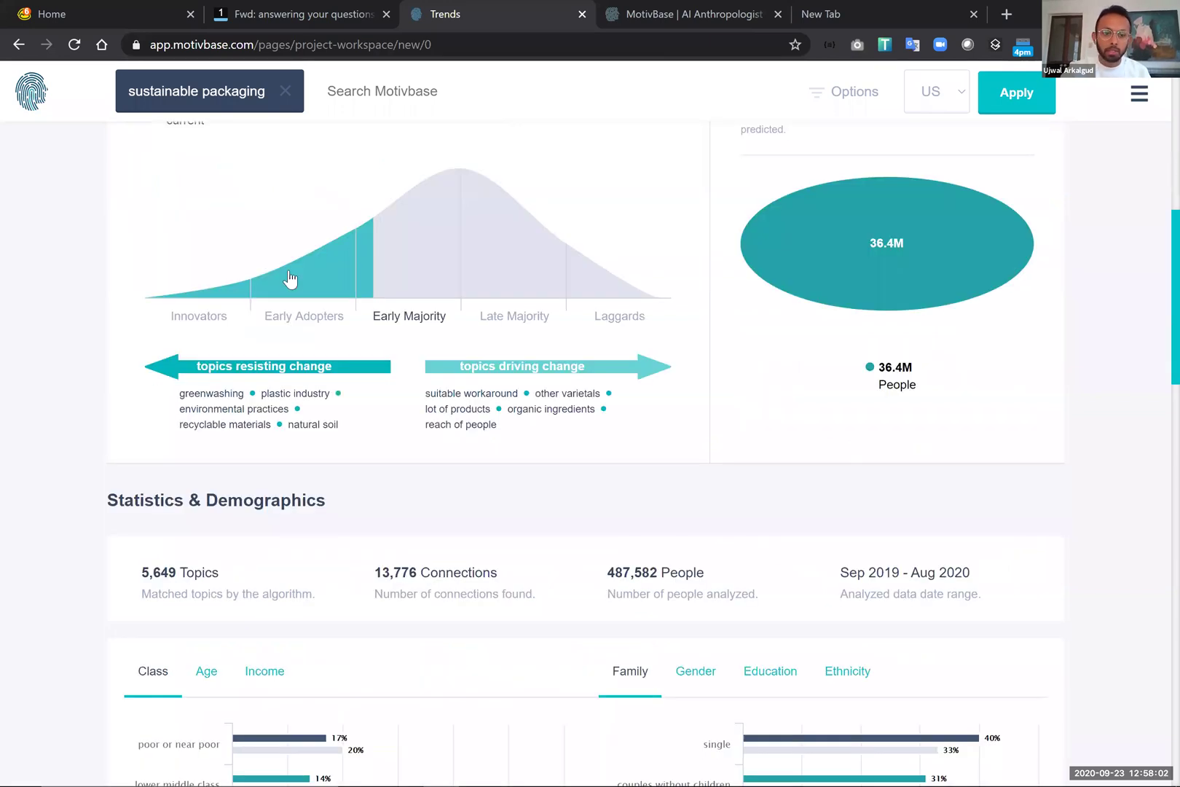
scroll(289, 276, "down", 4)
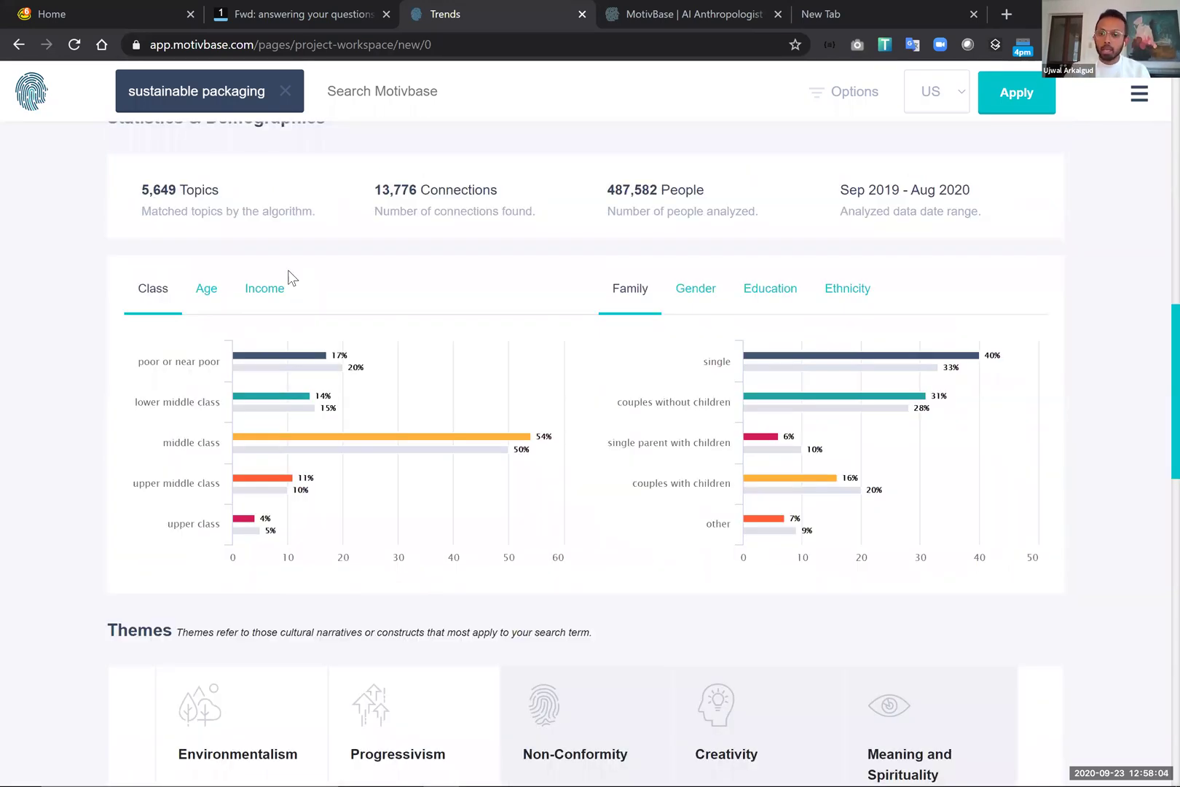
scroll(289, 276, "down", 5)
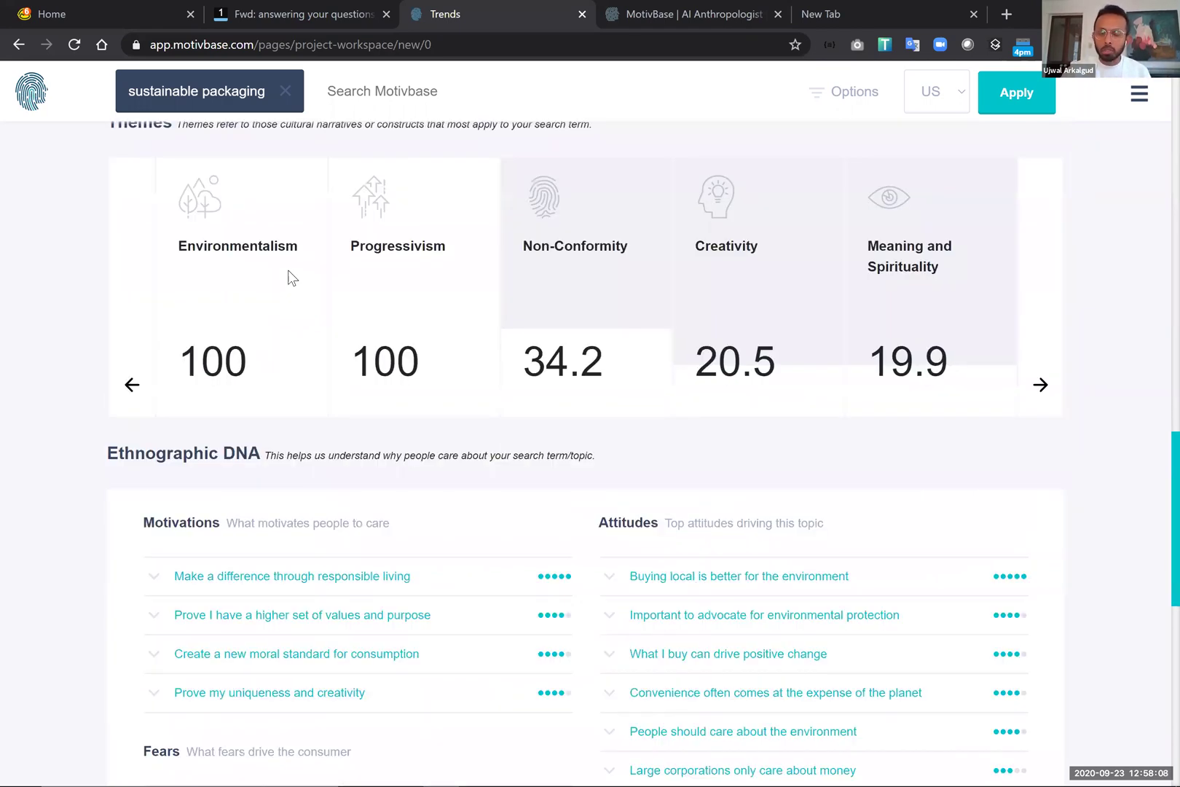
scroll(289, 277, "up", 10)
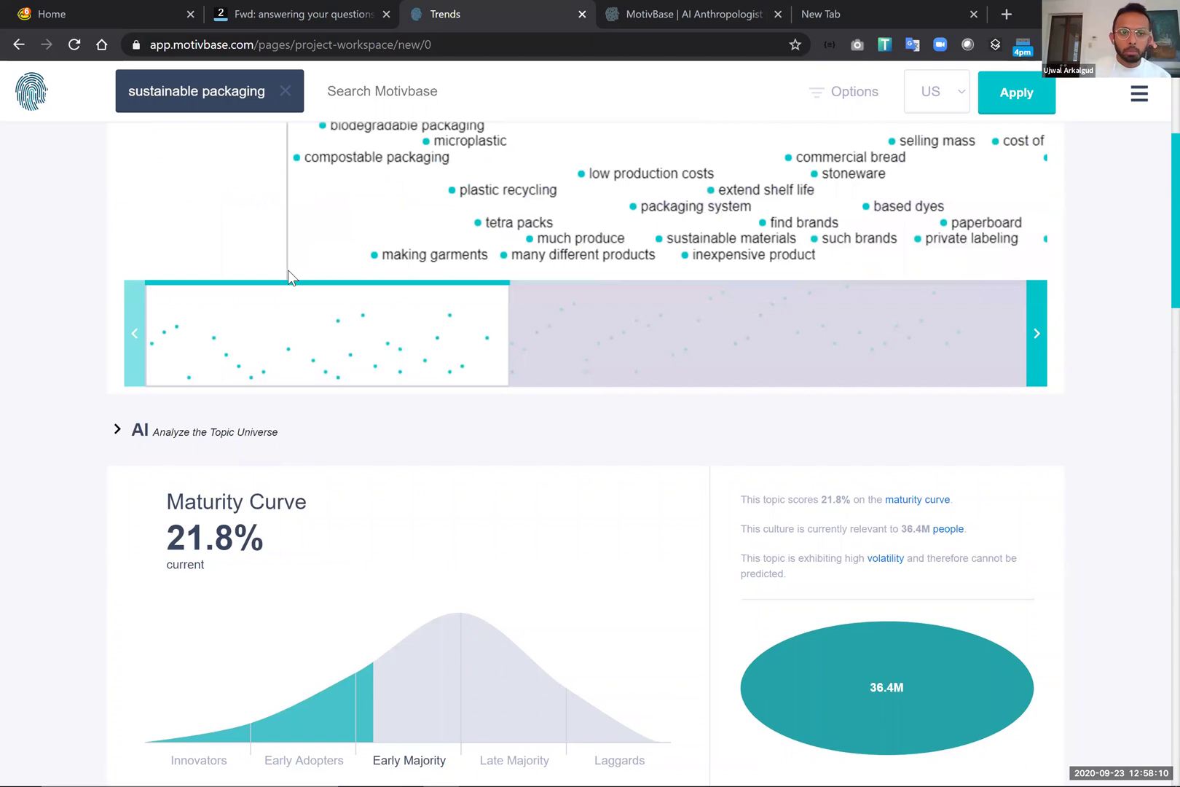
scroll(289, 277, "up", 3)
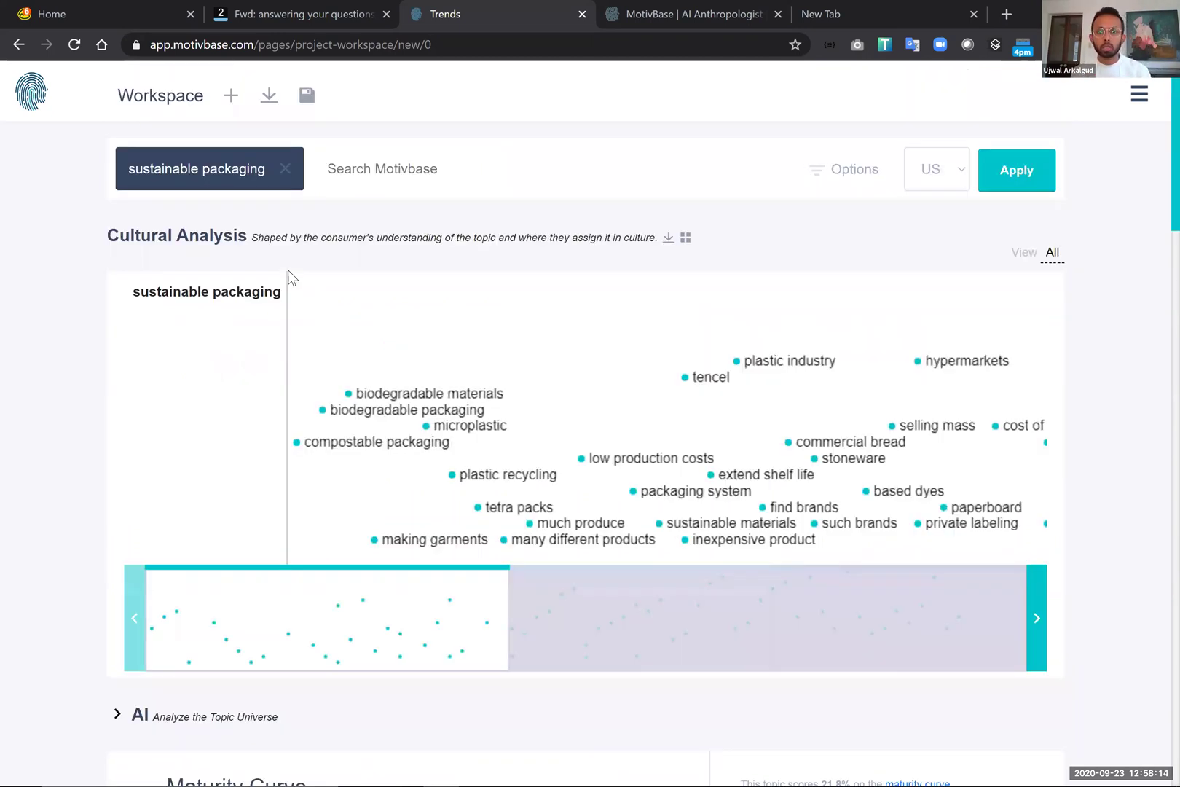
scroll(289, 277, "down", 1)
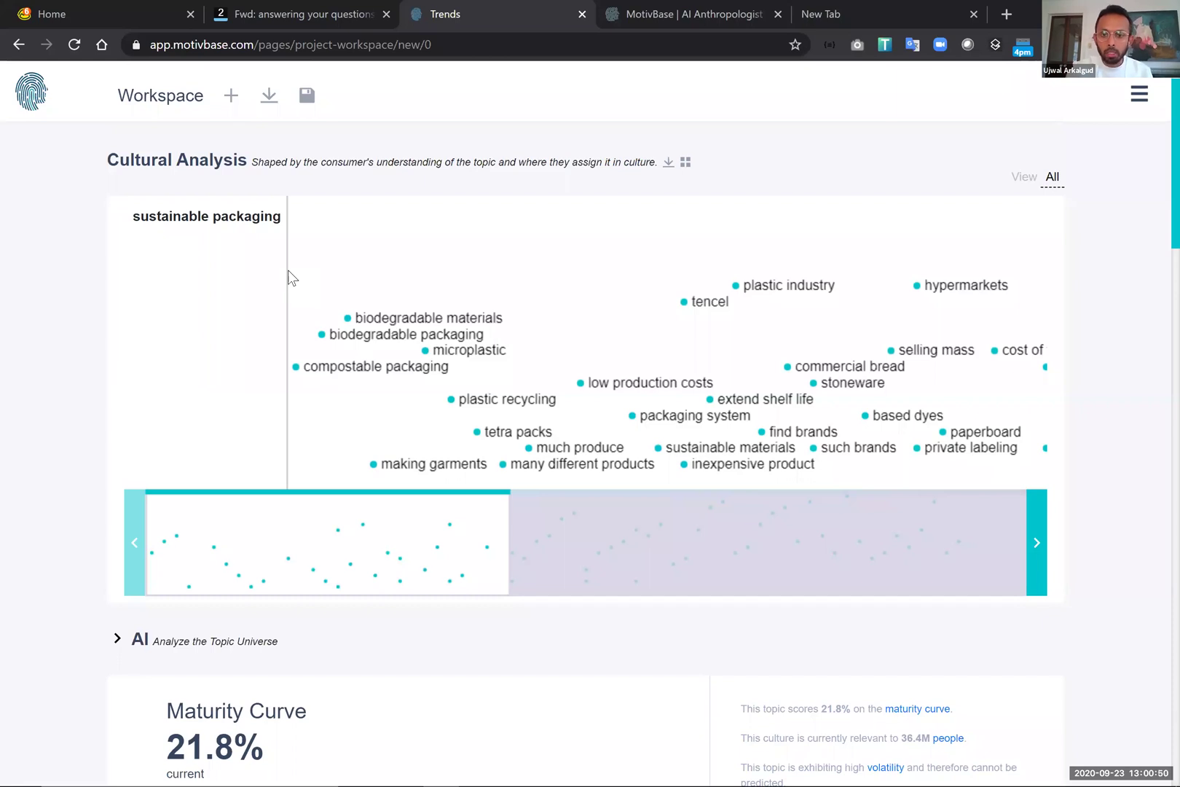
scroll(288, 269, "down", 1)
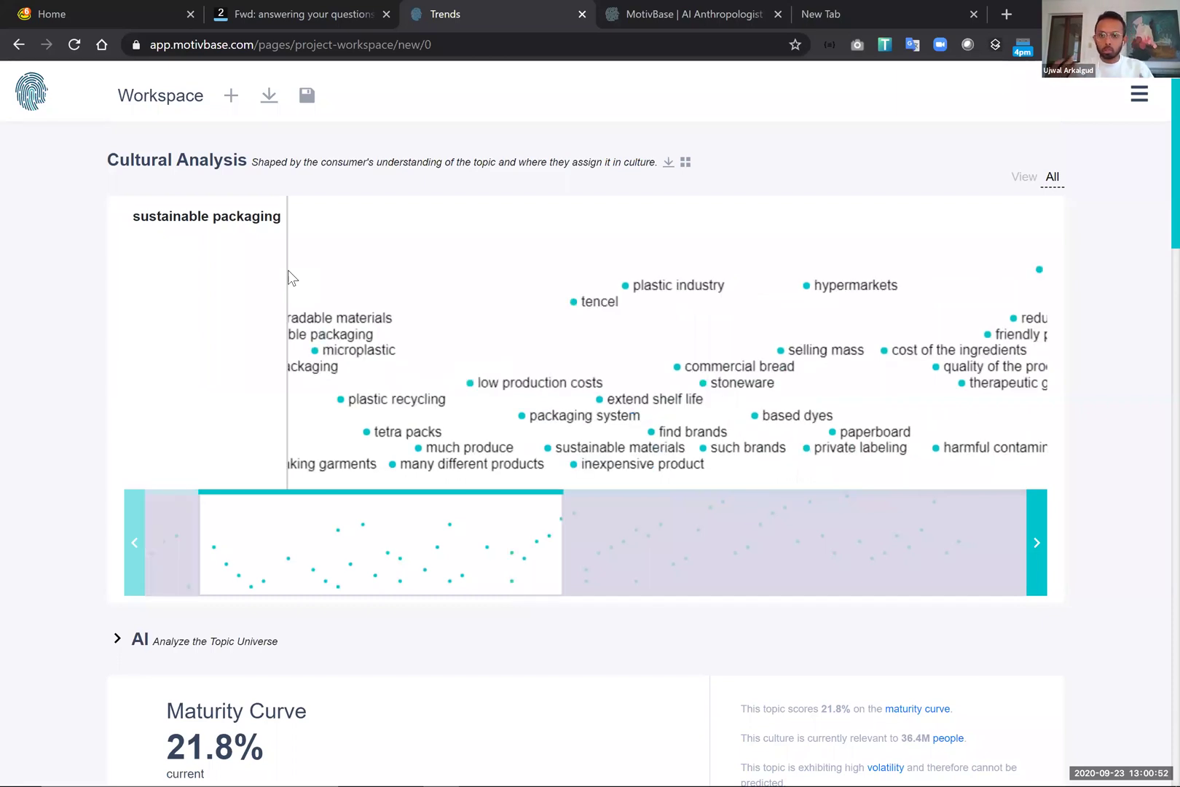
scroll(287, 269, "down", 3)
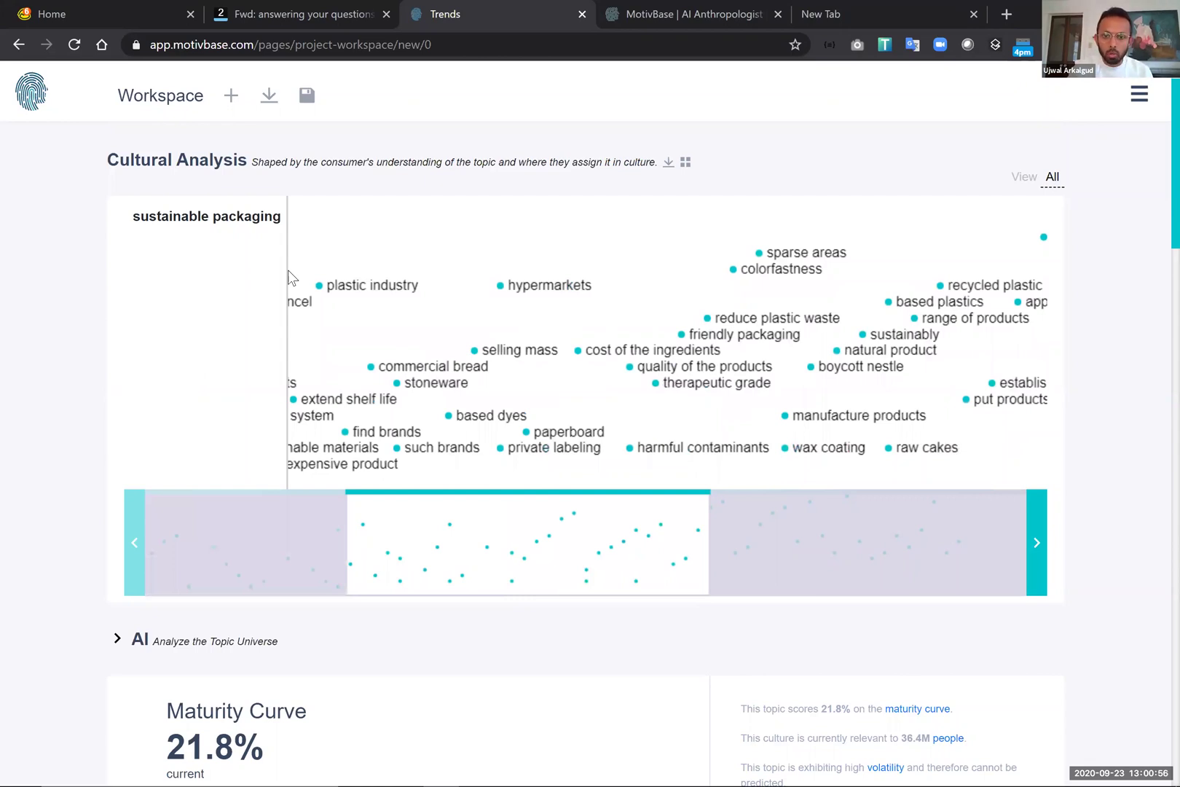
scroll(287, 269, "down", 1)
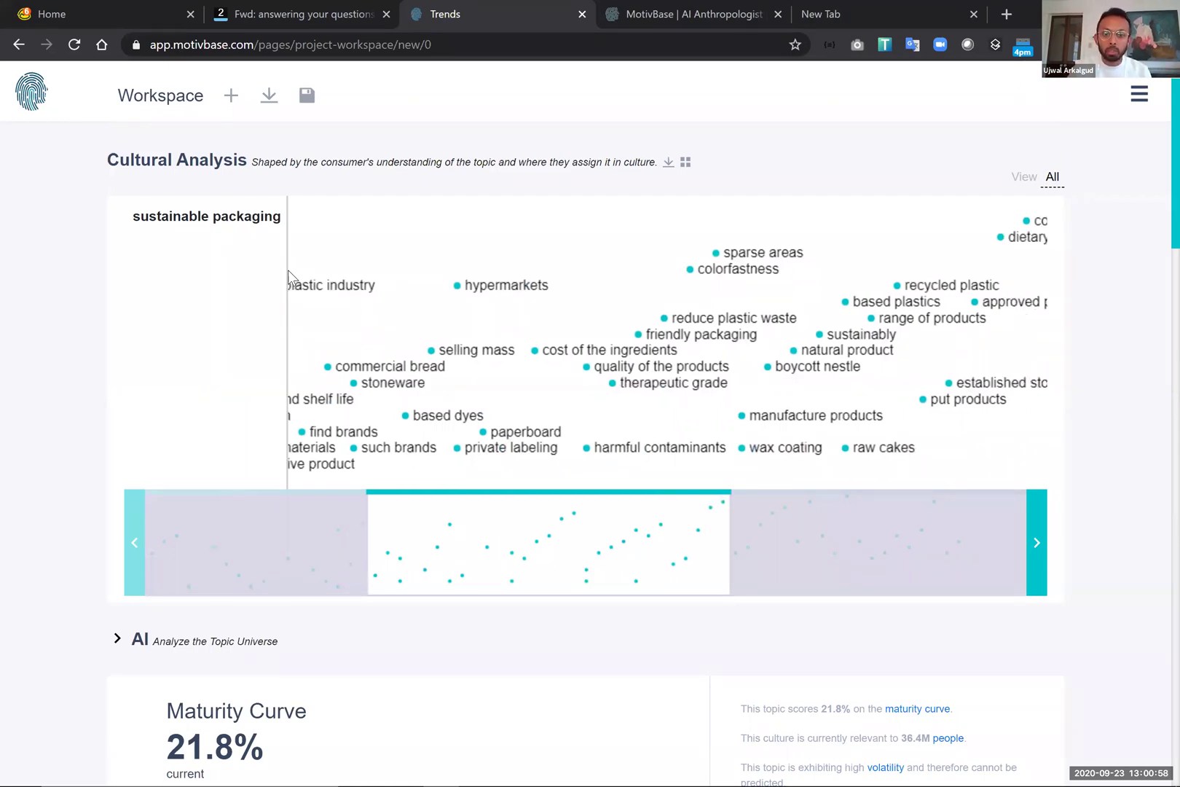
scroll(288, 269, "up", 3)
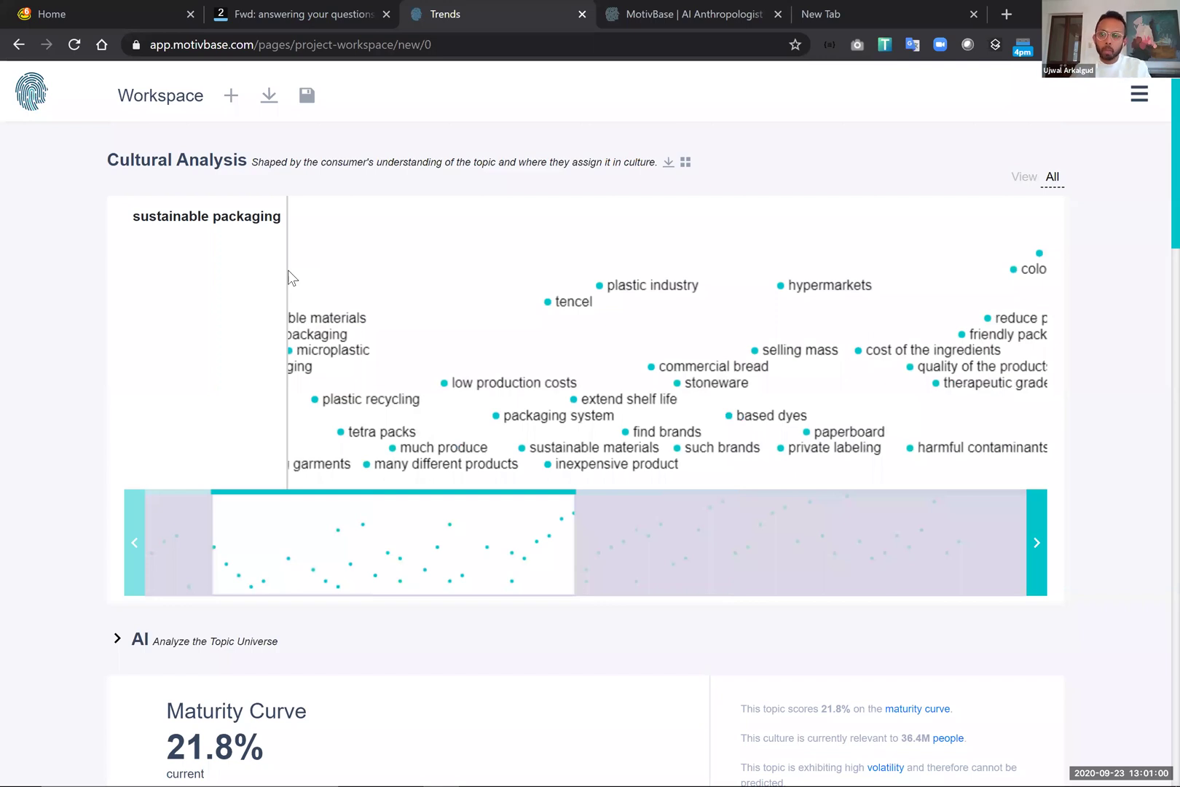
scroll(288, 270, "up", 2)
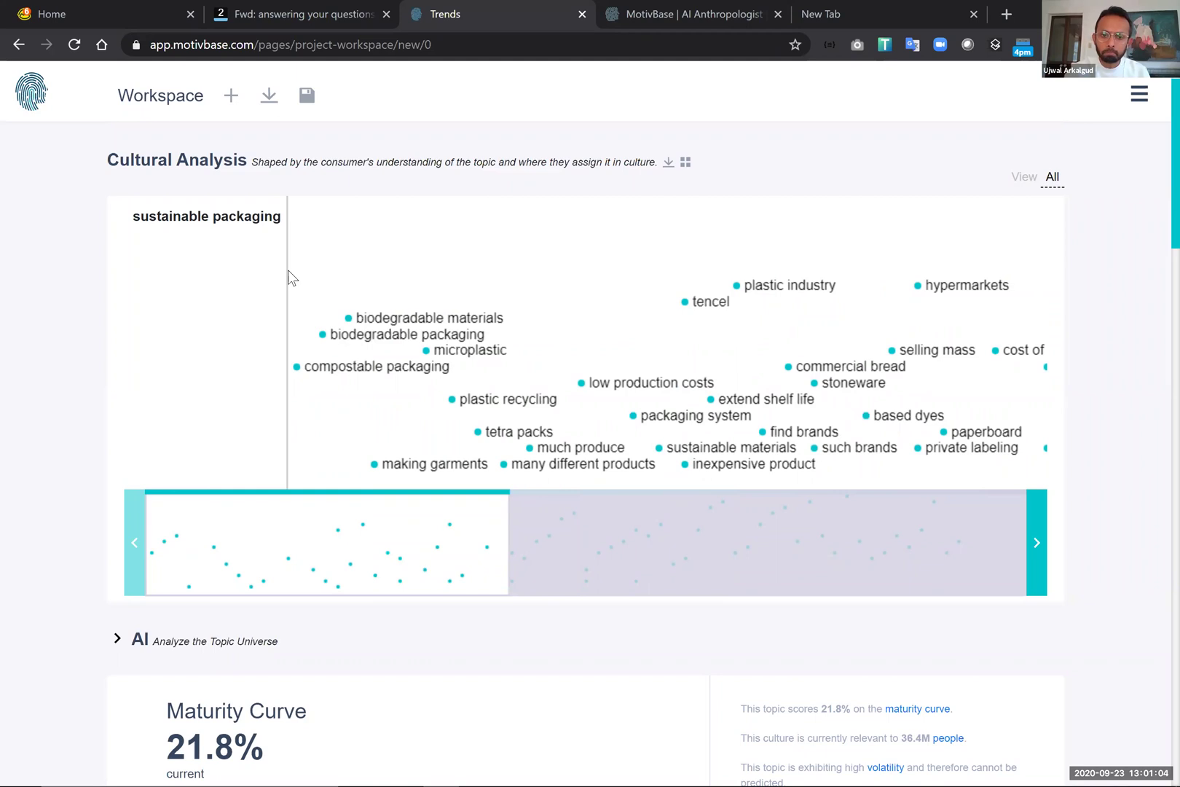
scroll(287, 279, "down", 1)
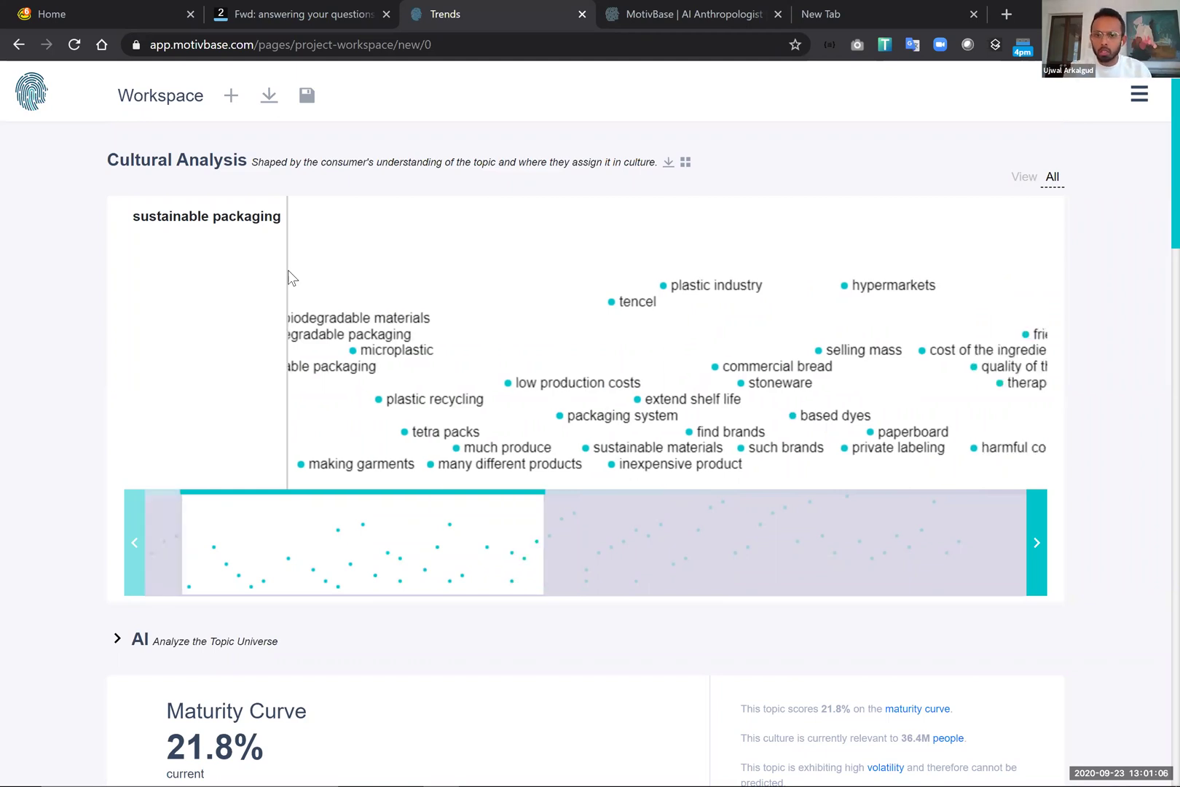
scroll(289, 271, "down", 2)
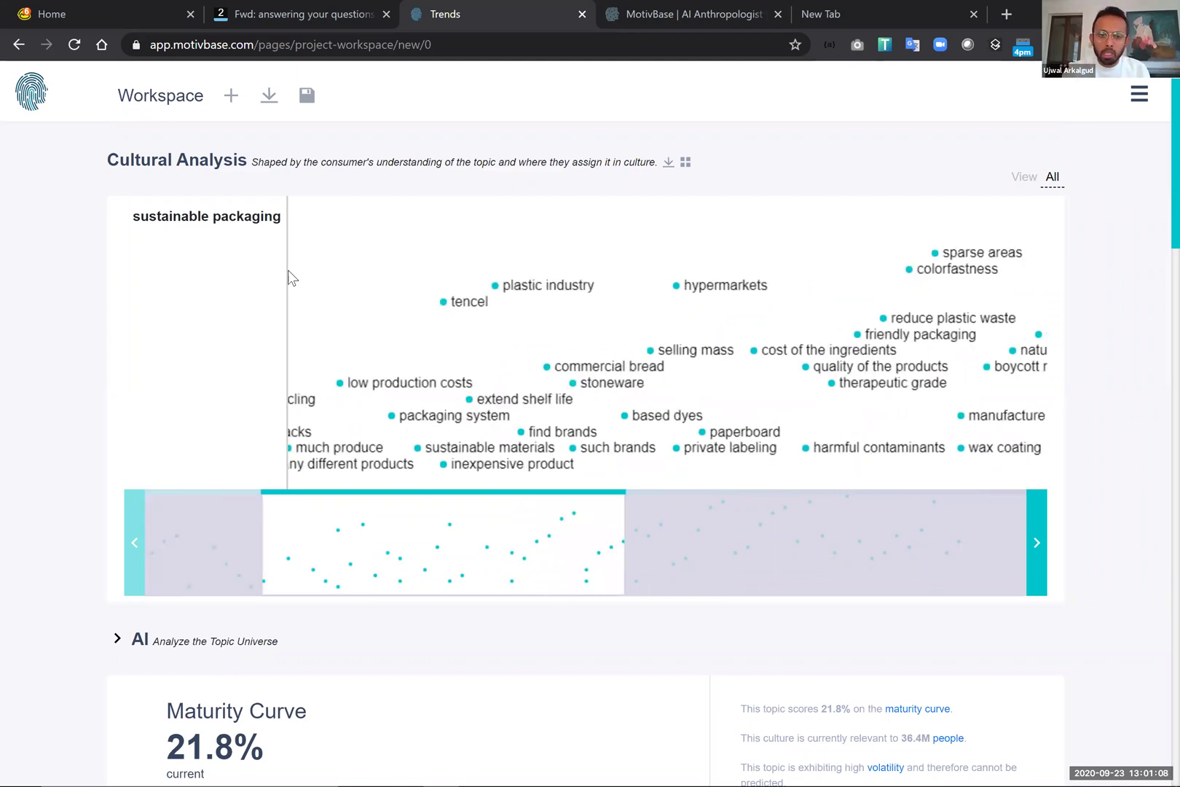
scroll(290, 277, "down", 1)
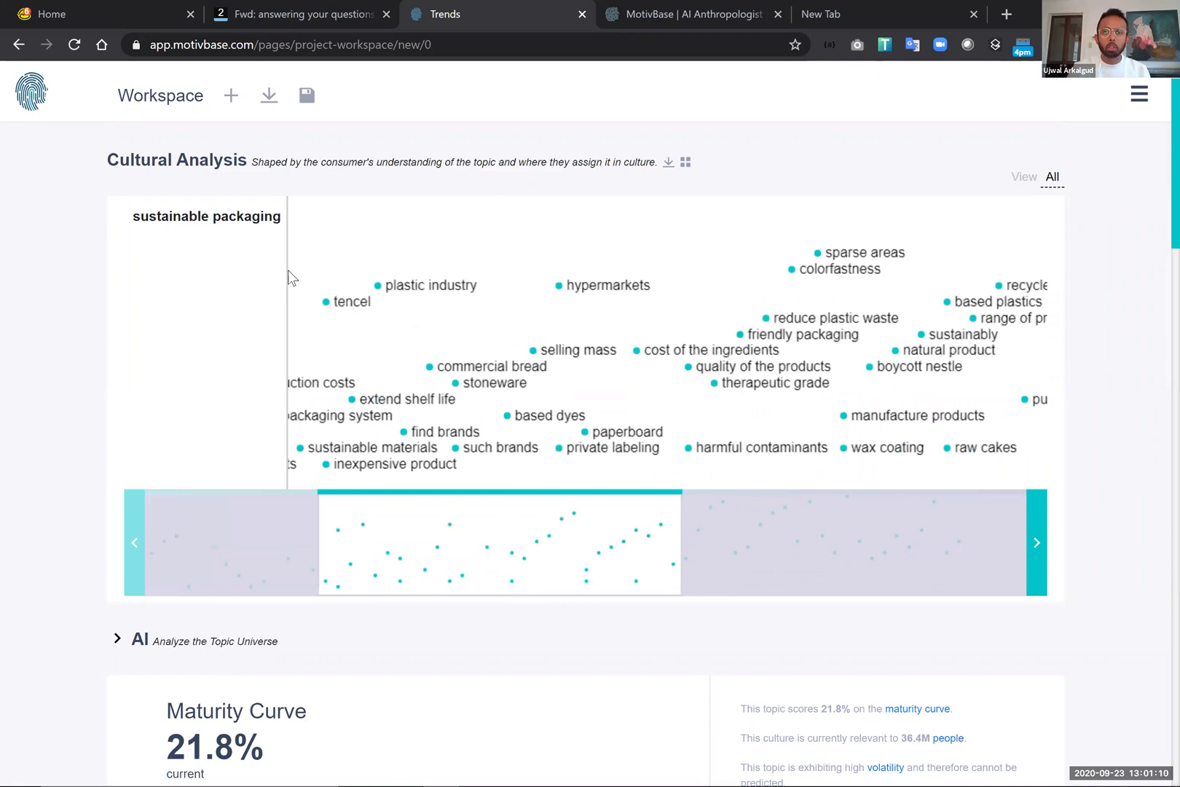
scroll(289, 271, "up", 2)
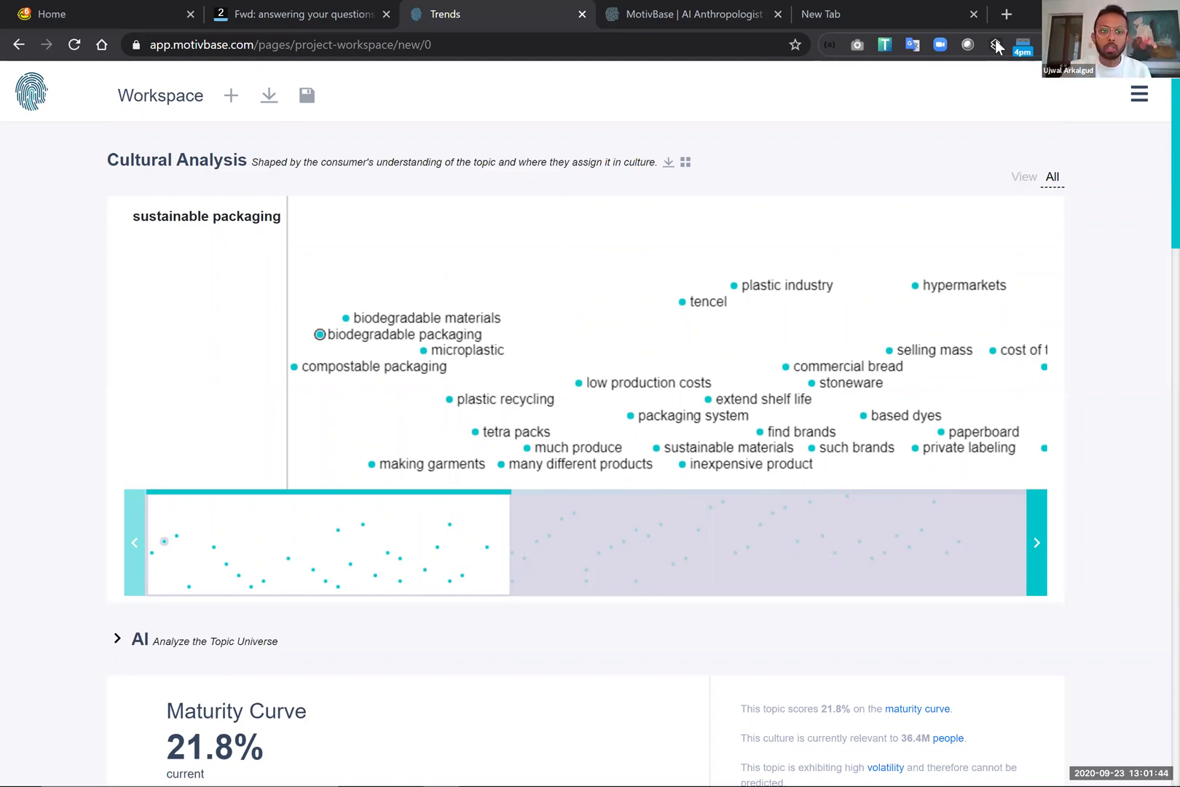
scroll(996, 46, "down", 2)
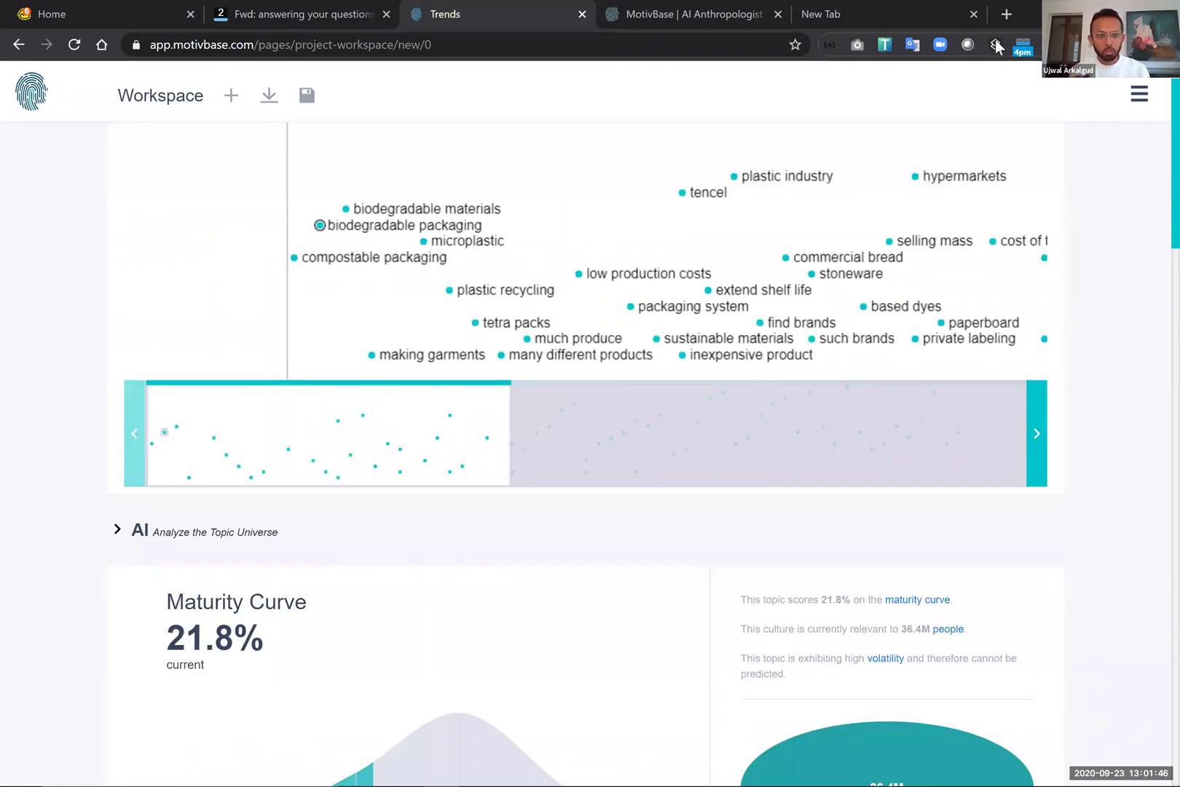
scroll(997, 46, "down", 5)
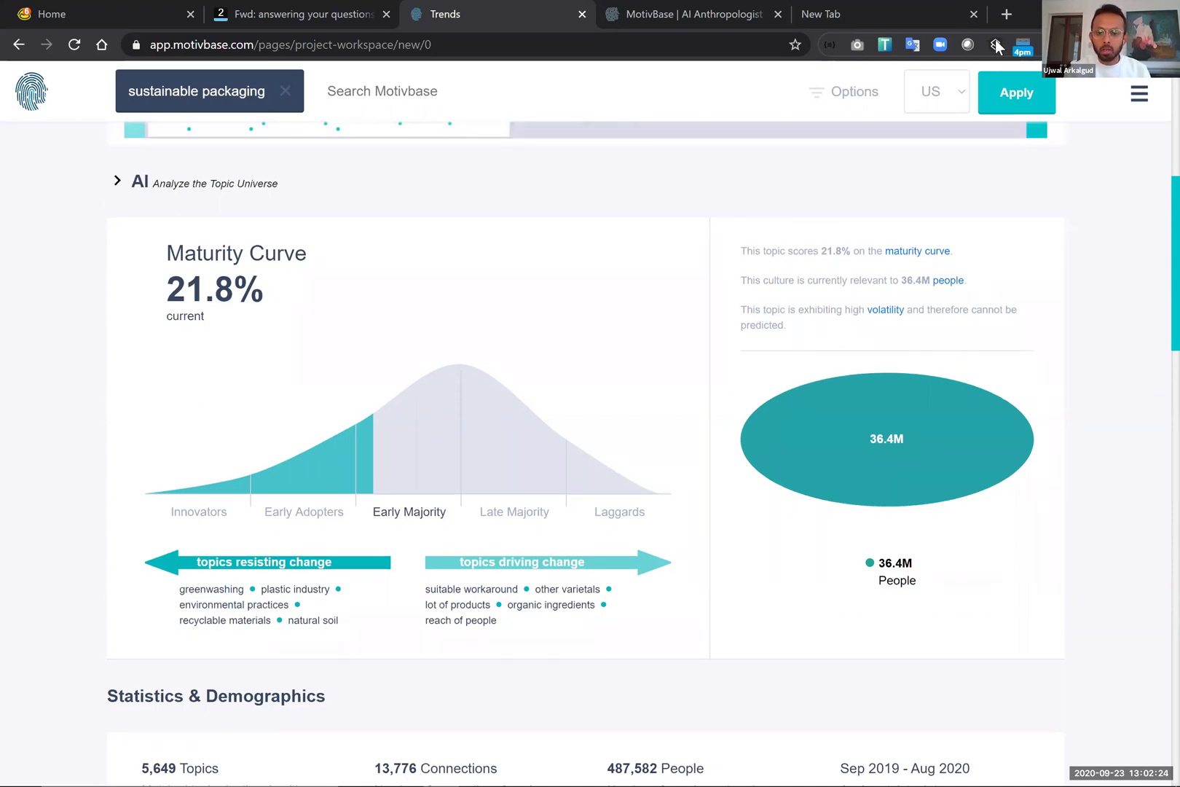
key("Page_Up")
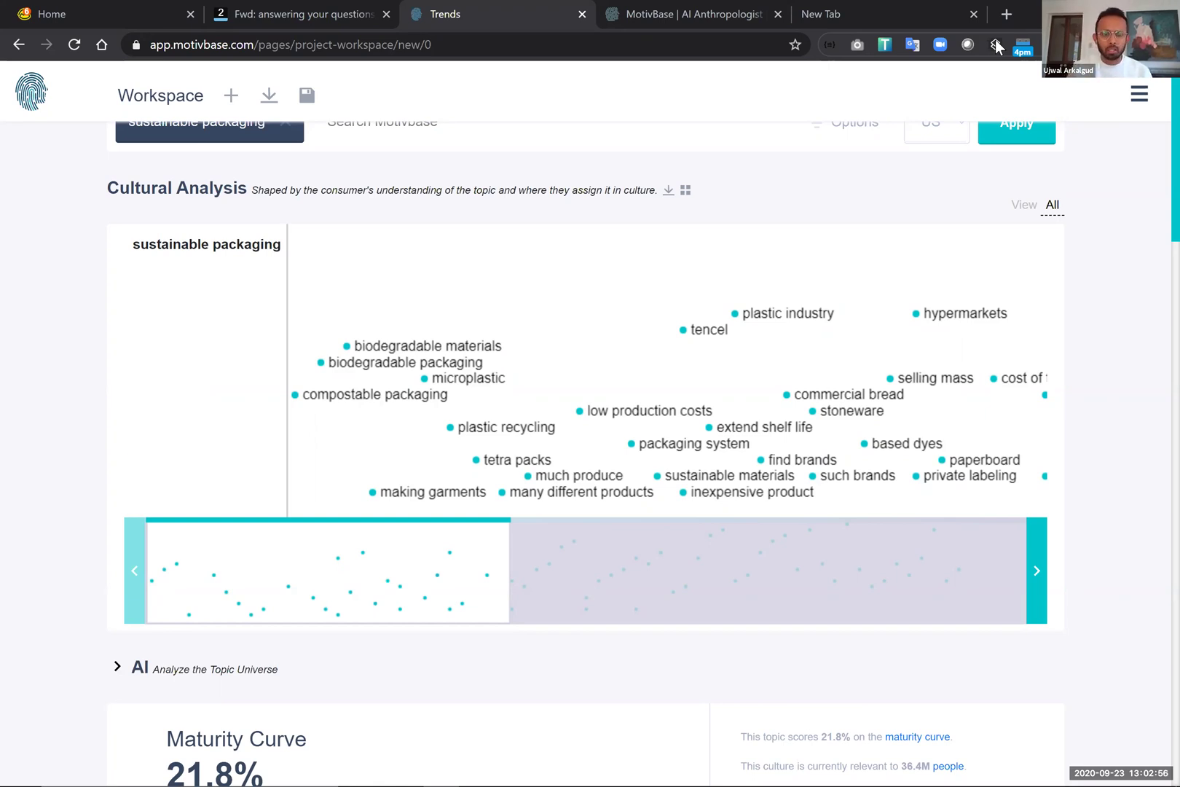
key("Down")
key("Down")
key("Down")
key("Down")
key("Down")
key("Down")
key("Down")
key("Down")
key("Down")
key("Down")
key("Down")
key("Down")
key("Down")
key("Down")
key("Down")
key("Down")
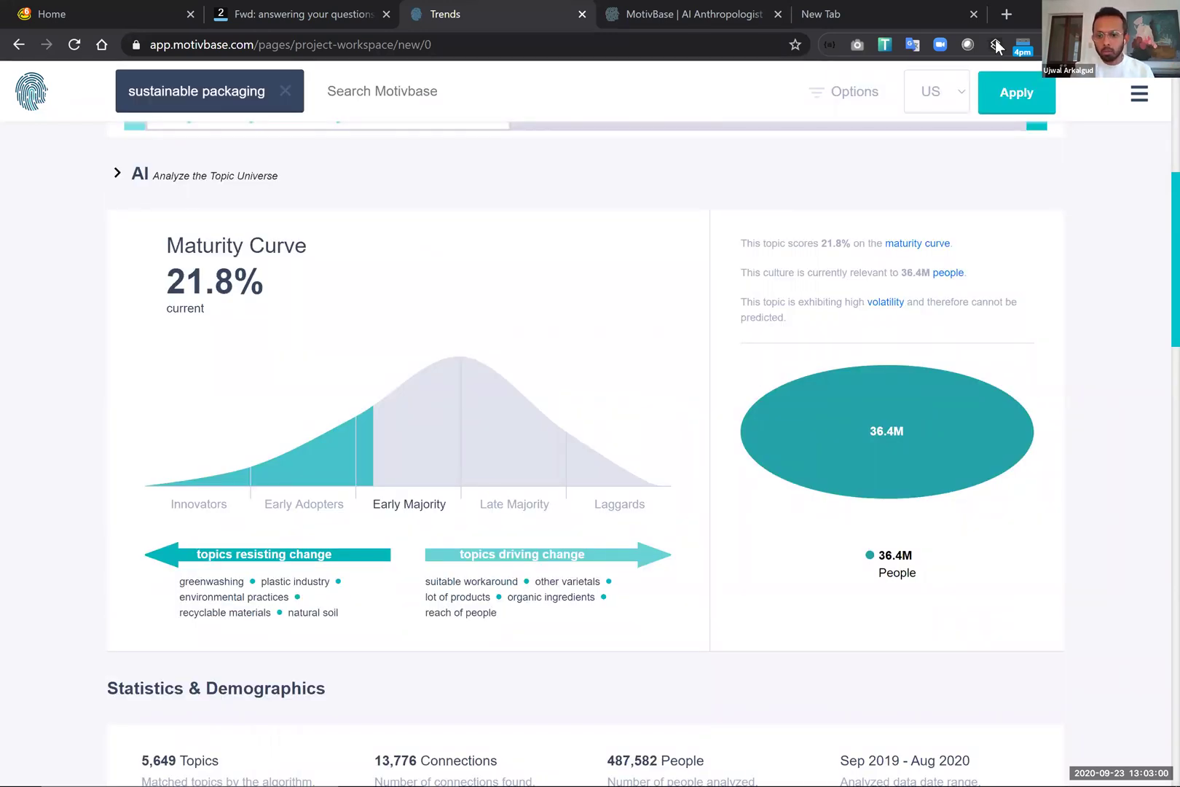
key("Down")
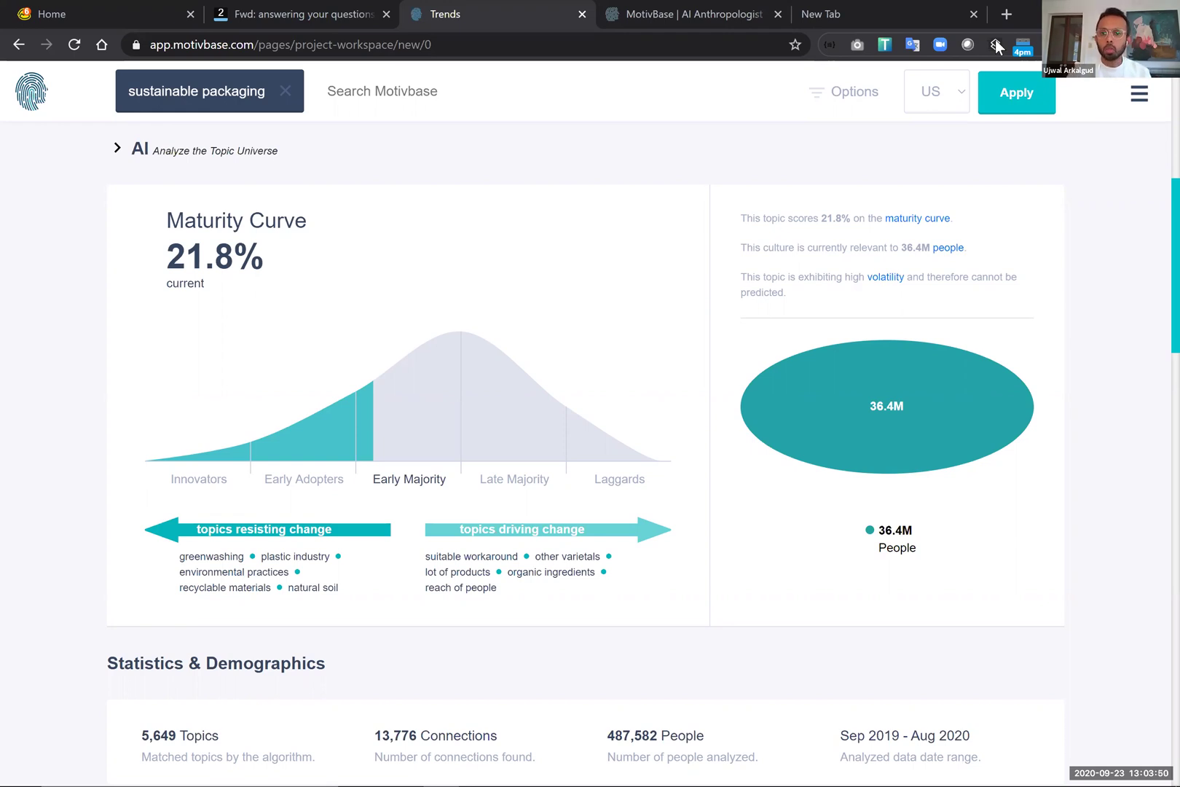
key("Down")
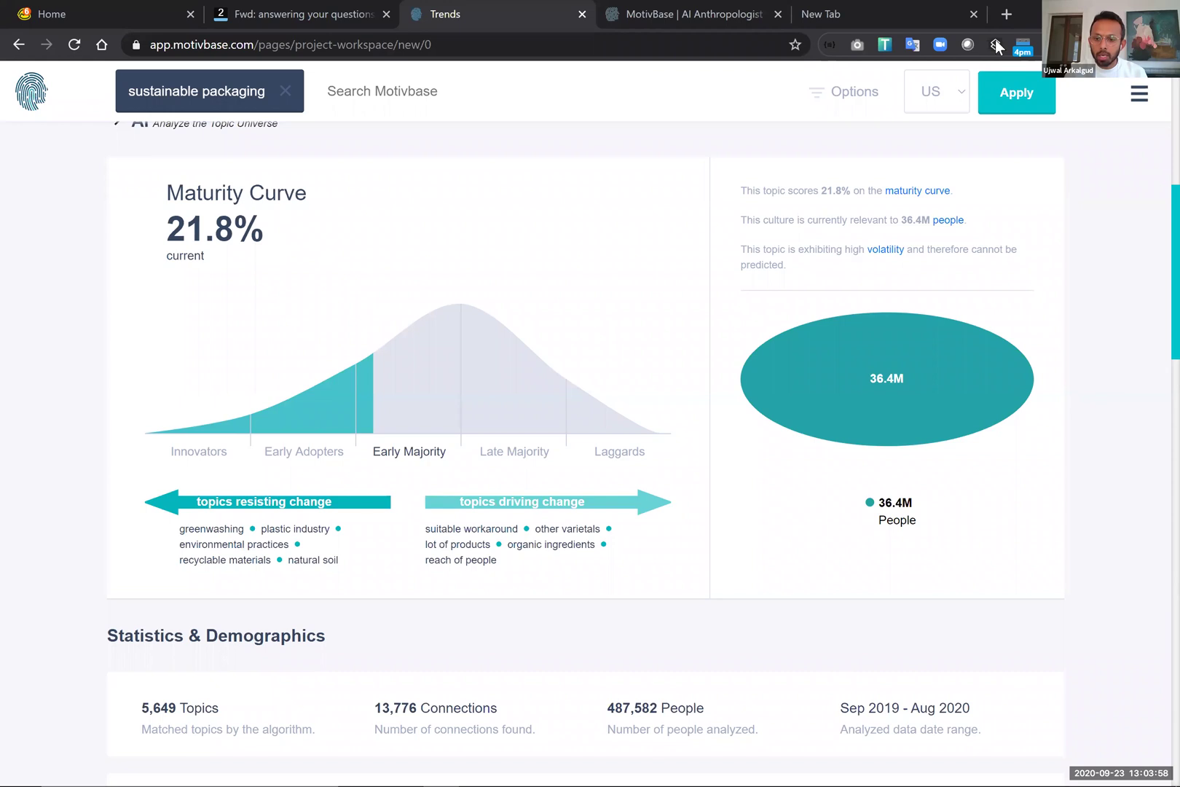
left_click_drag(890, 219, 961, 236)
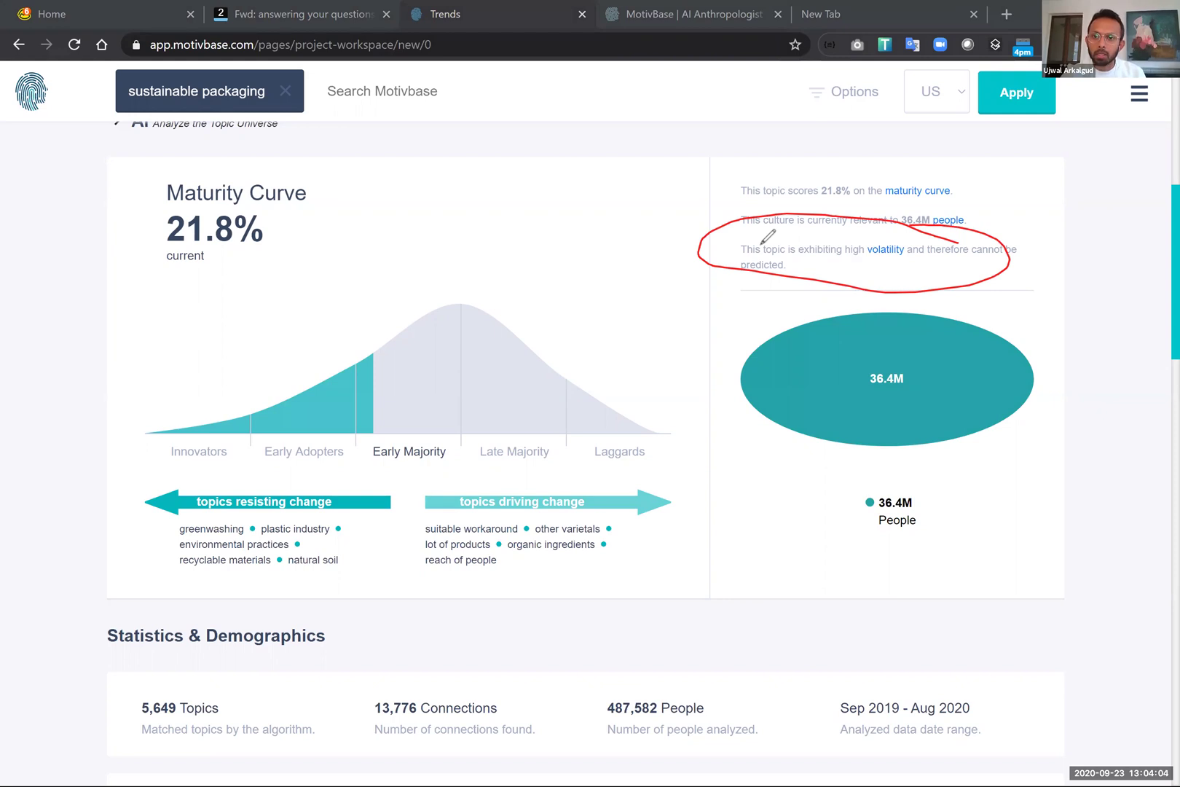
key("Escape")
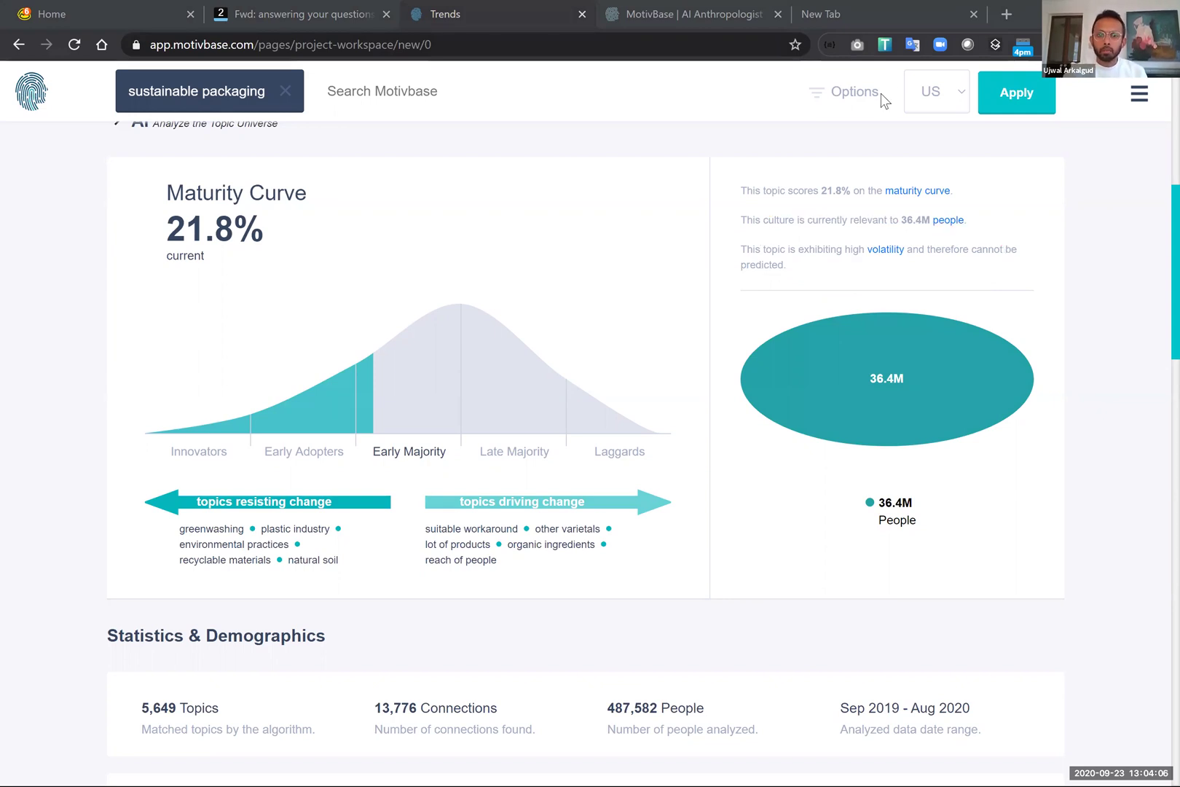
scroll(881, 95, "up", 3)
scroll(880, 91, "up", 4)
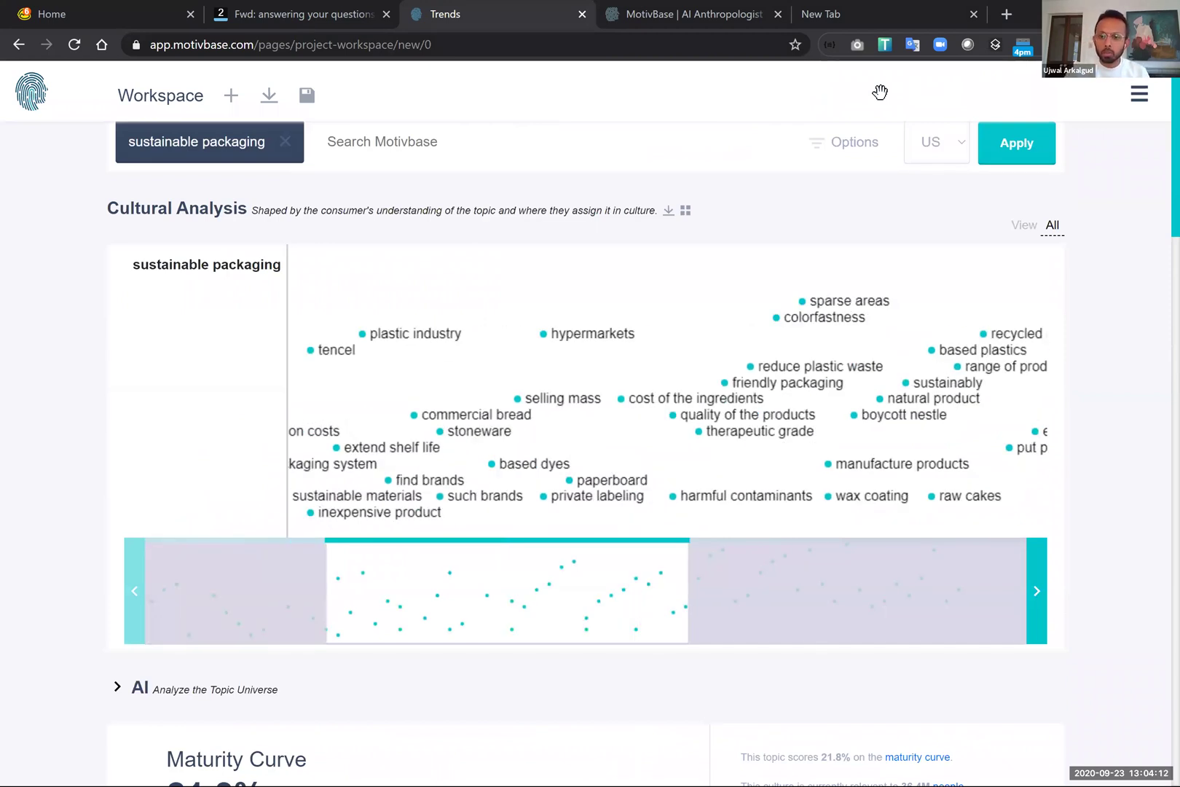
scroll(884, 100, "down", 7)
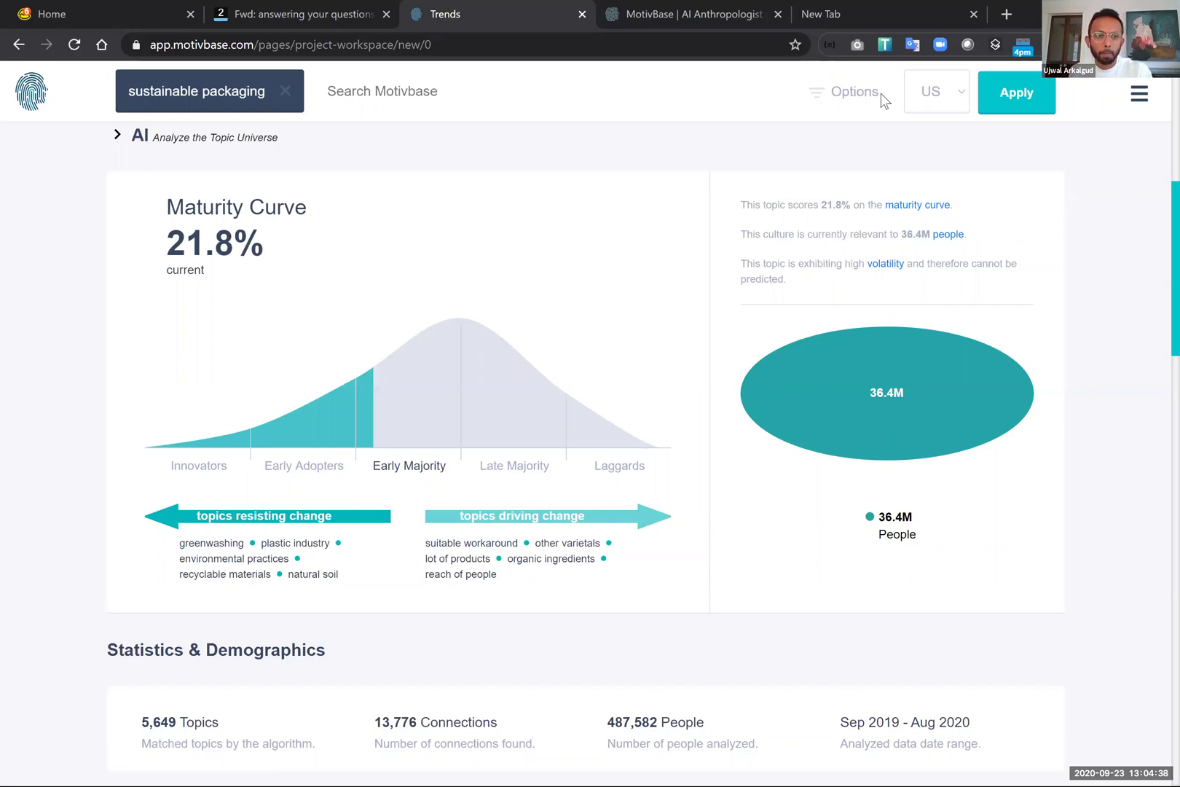
Step: Scroll down to the age breakdown (25–34 at 25%) and the Environmentalism and Progressivism Themes scores
scroll(883, 100, "up", 2)
scroll(883, 100, "down", 3)
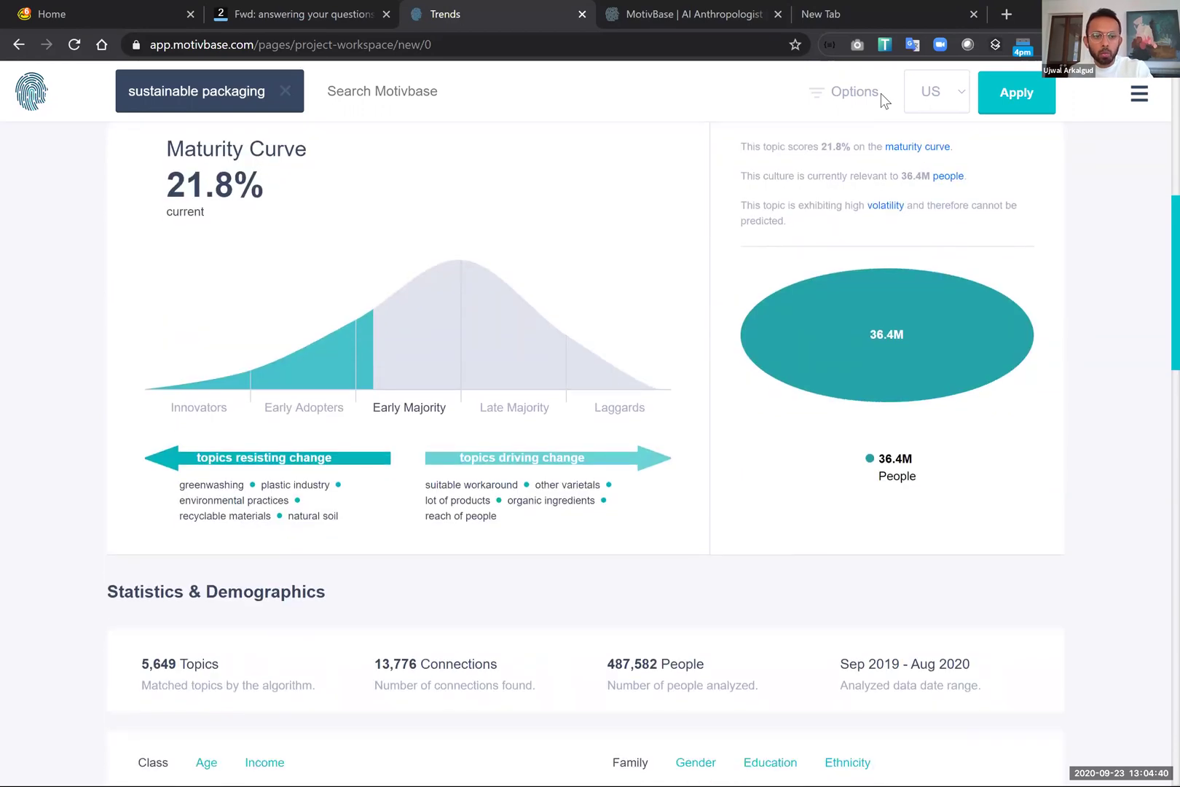
scroll(884, 99, "down", 3)
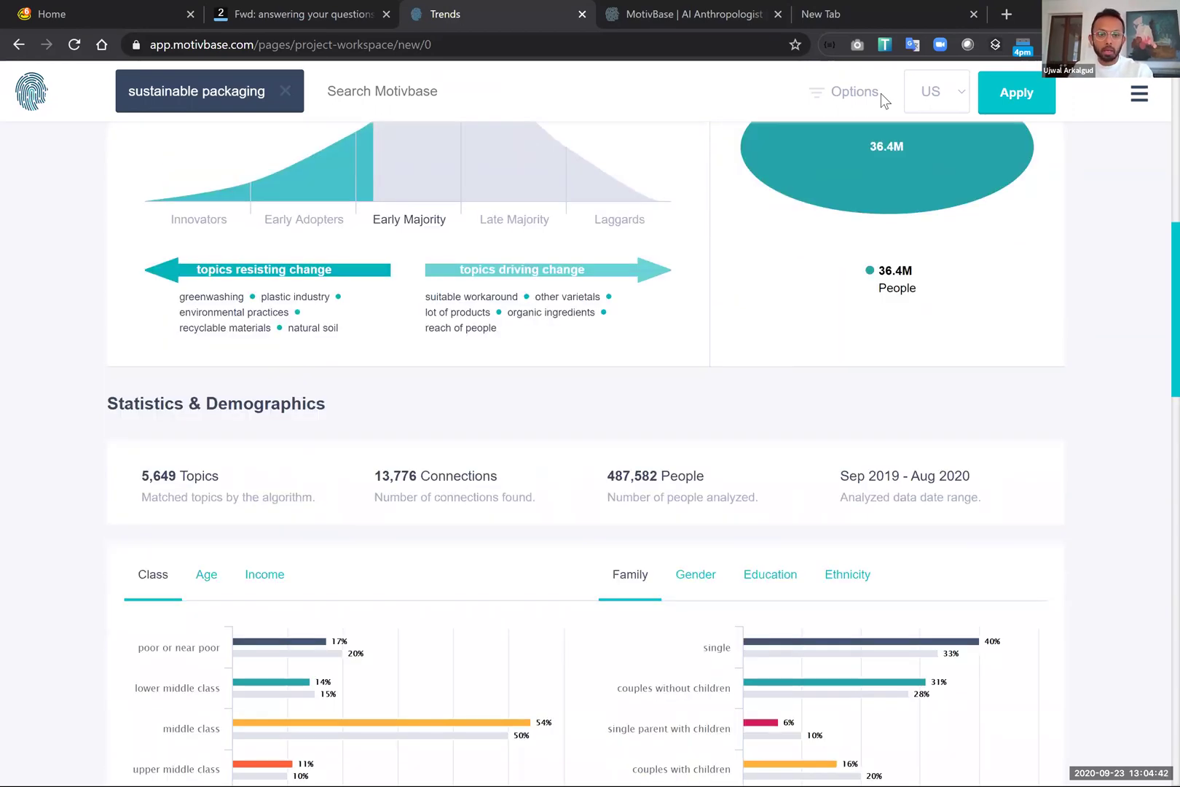
scroll(883, 100, "down", 1)
scroll(884, 100, "down", 2)
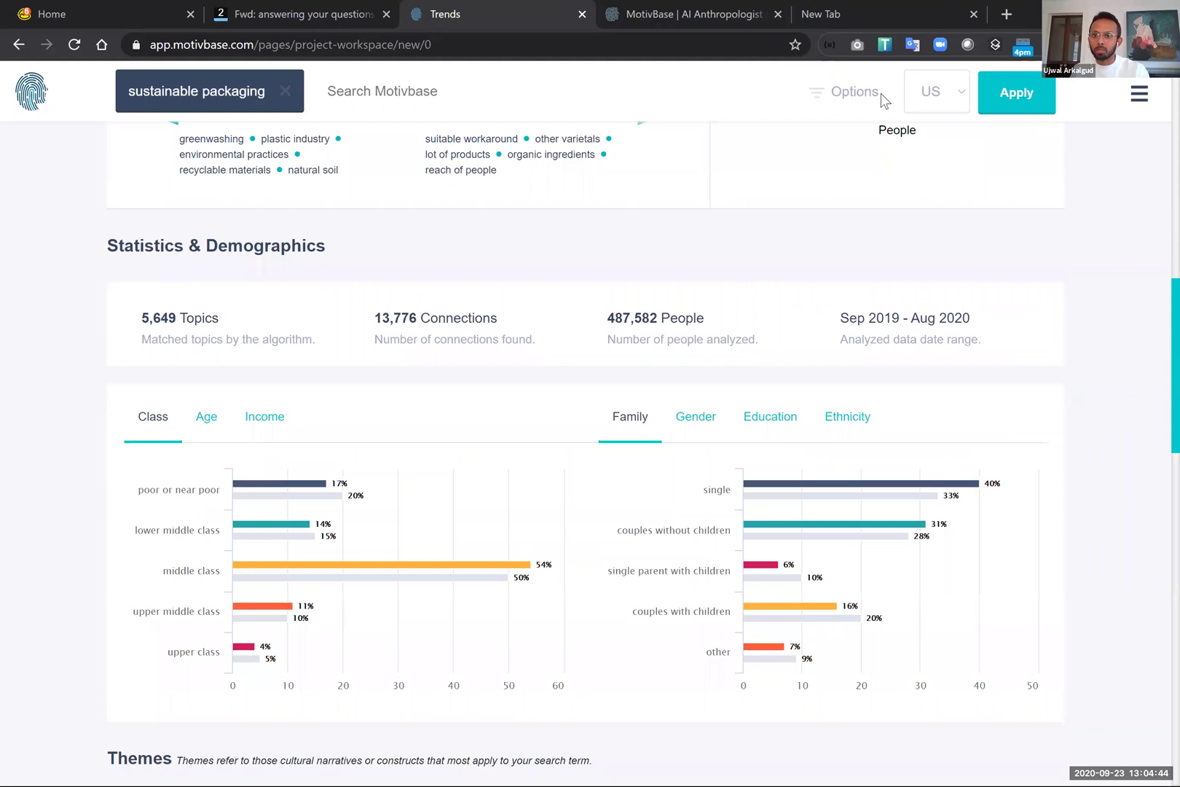
scroll(883, 100, "down", 3)
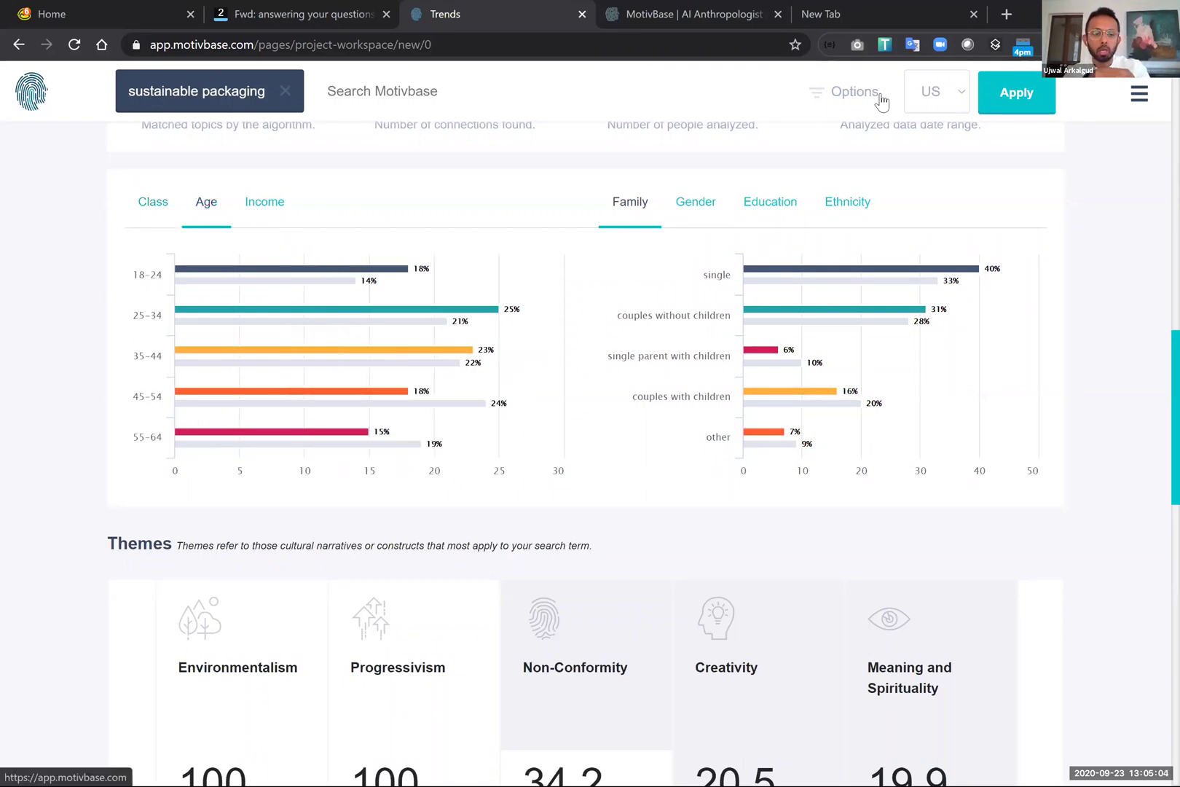
scroll(881, 100, "down", 2)
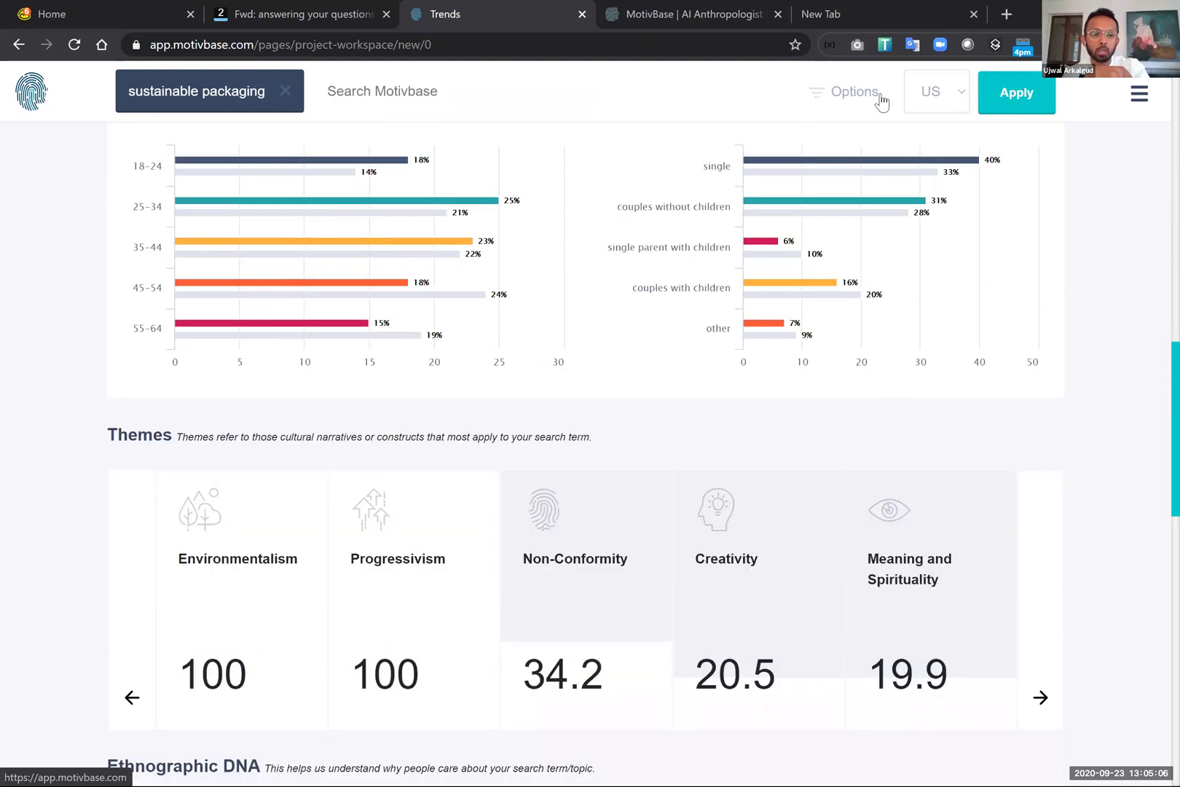
Step: Scroll to Ethnographic DNA, where responsible living and buying local lead Motivations and Attitudes
scroll(881, 101, "down", 1)
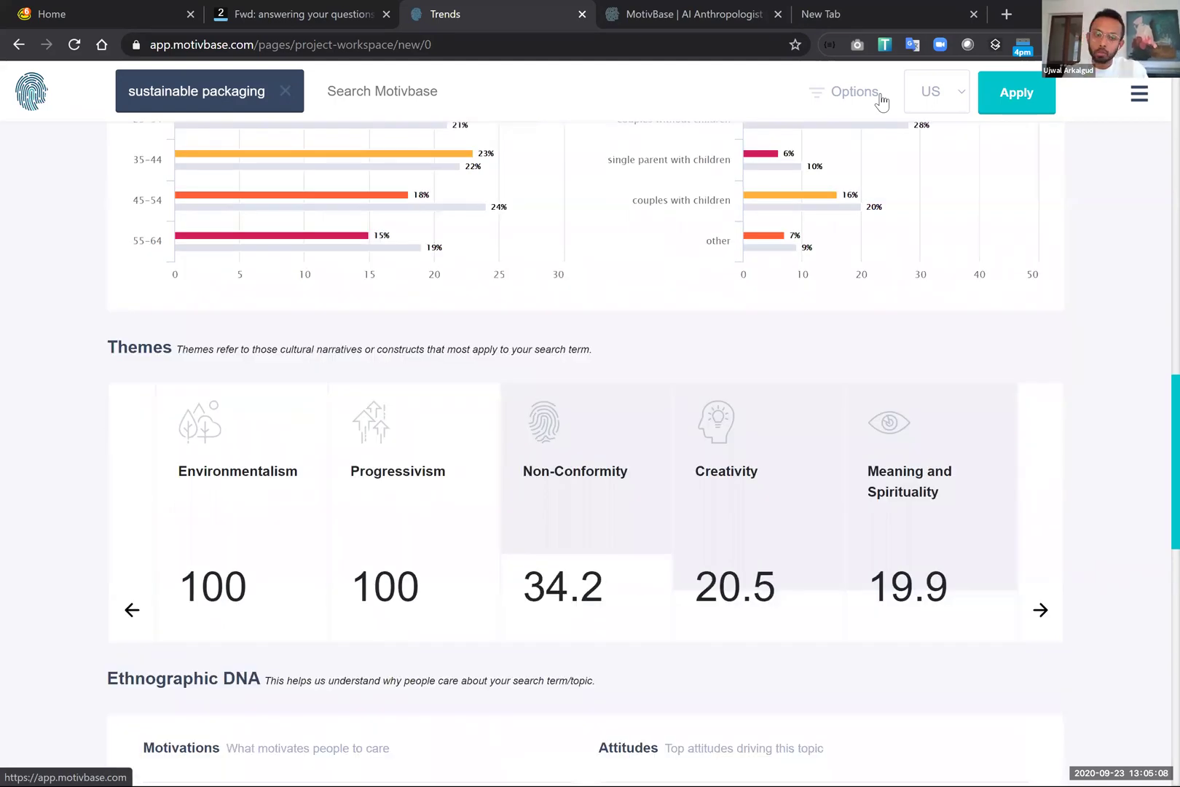
scroll(882, 101, "down", 5)
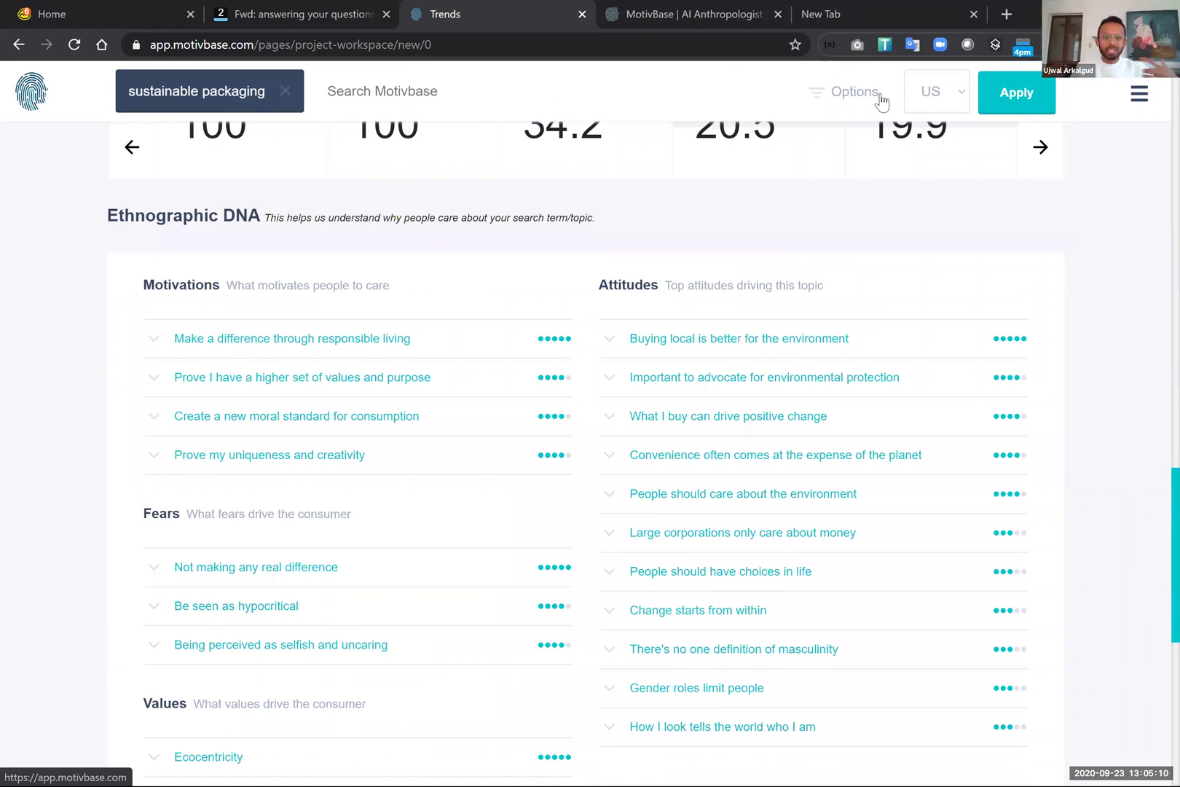
scroll(882, 100, "down", 1)
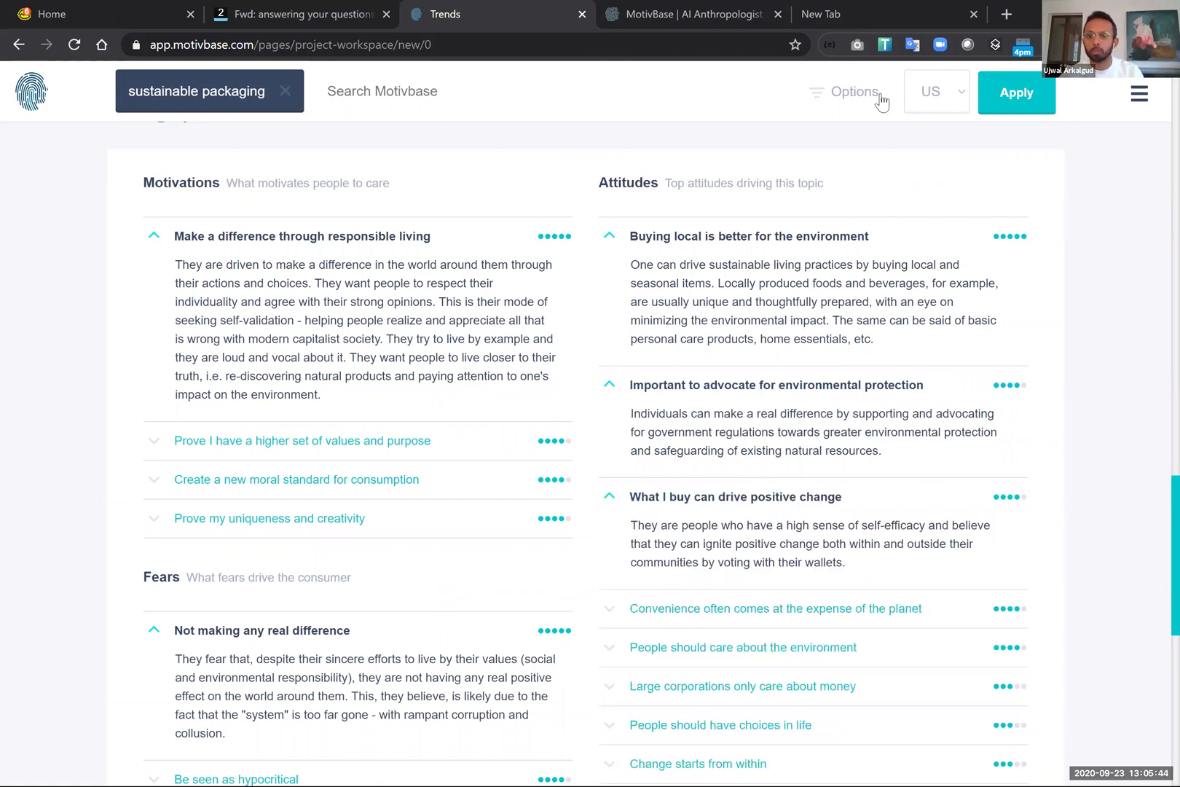
scroll(883, 99, "up", 2)
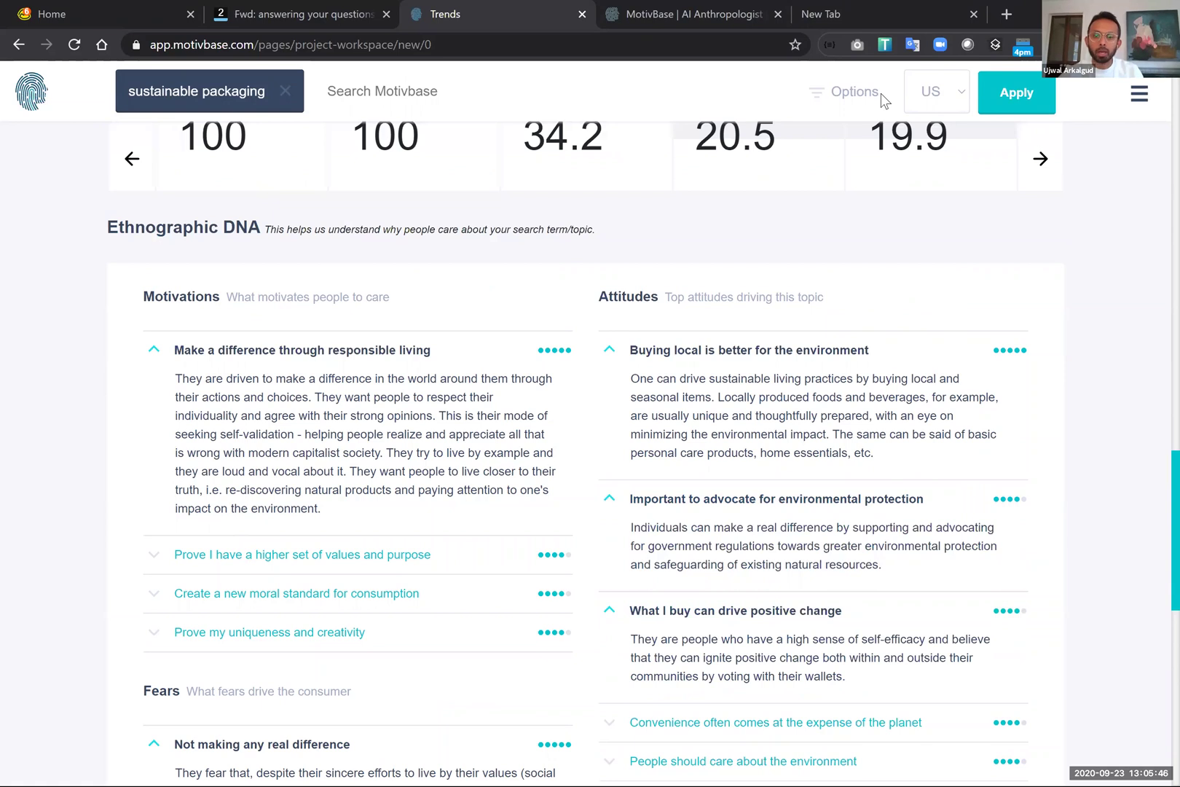
scroll(883, 100, "up", 1)
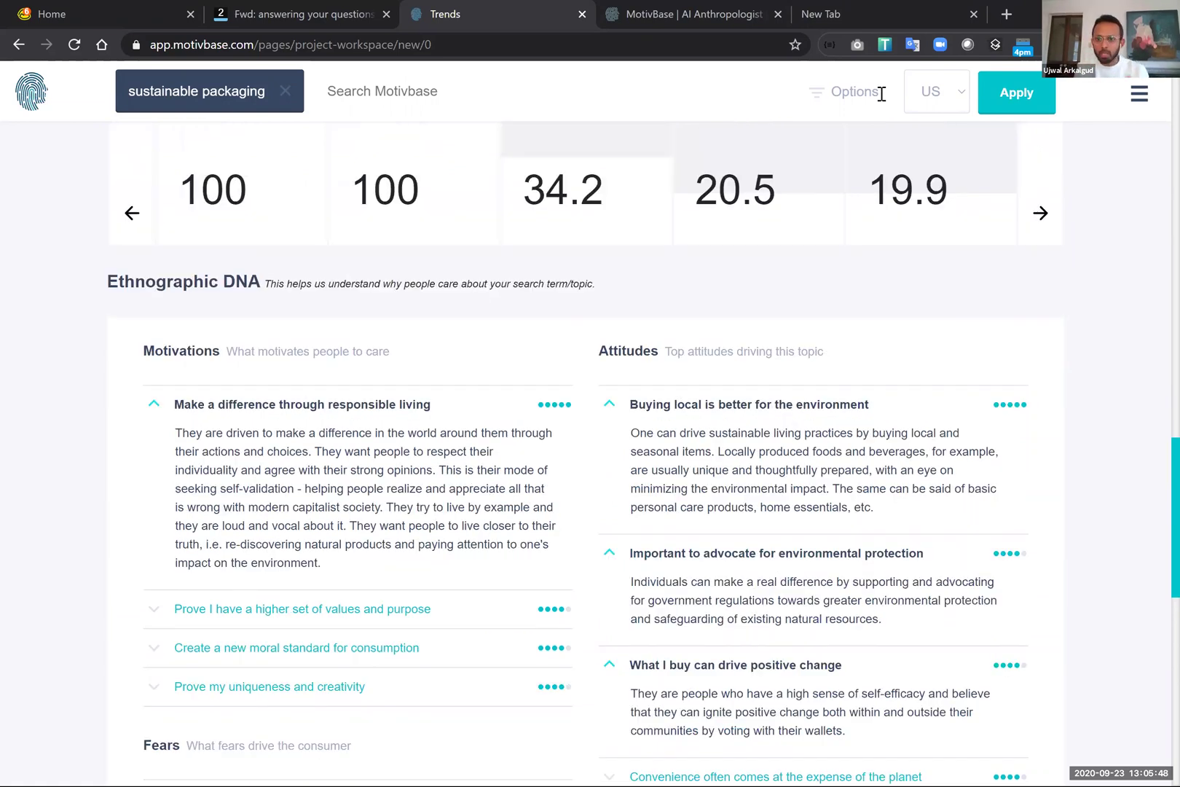
scroll(882, 93, "down", 1)
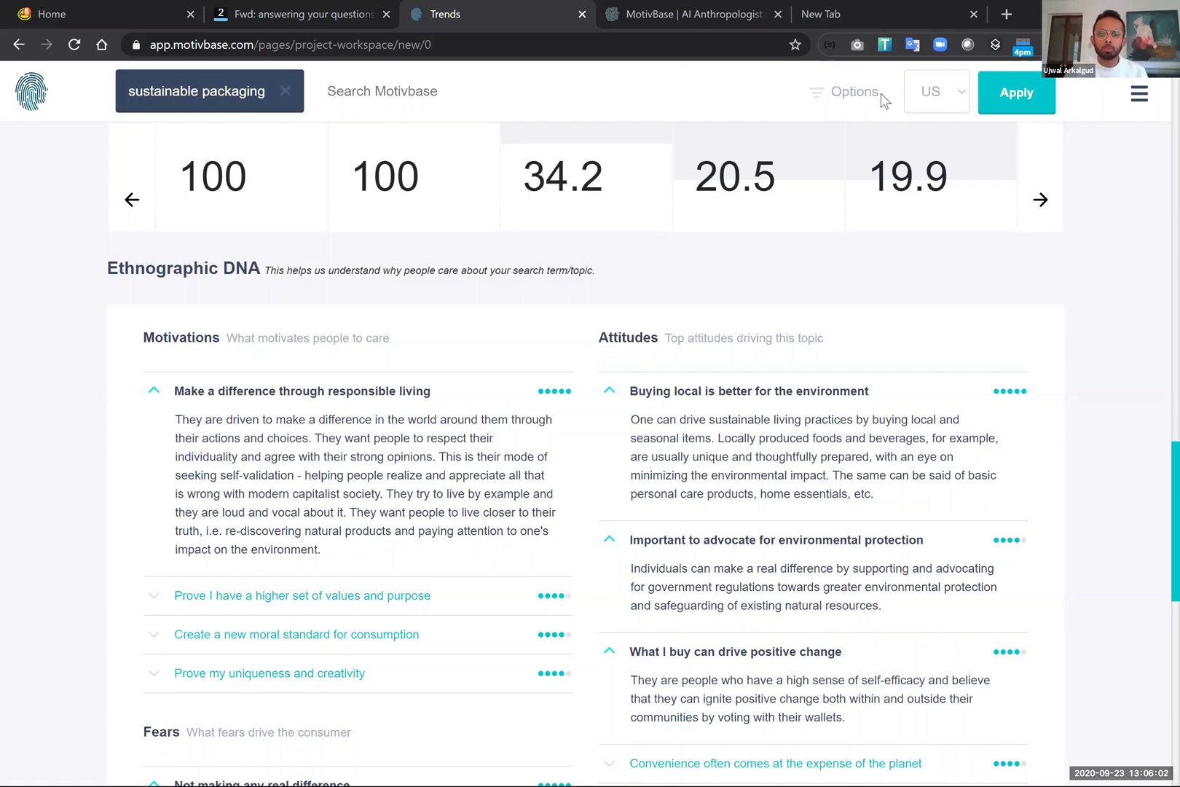
Step: Scroll back up to the Cultural Analysis map showing compostable packaging, microplastic and tetra packs
scroll(883, 100, "up", 5)
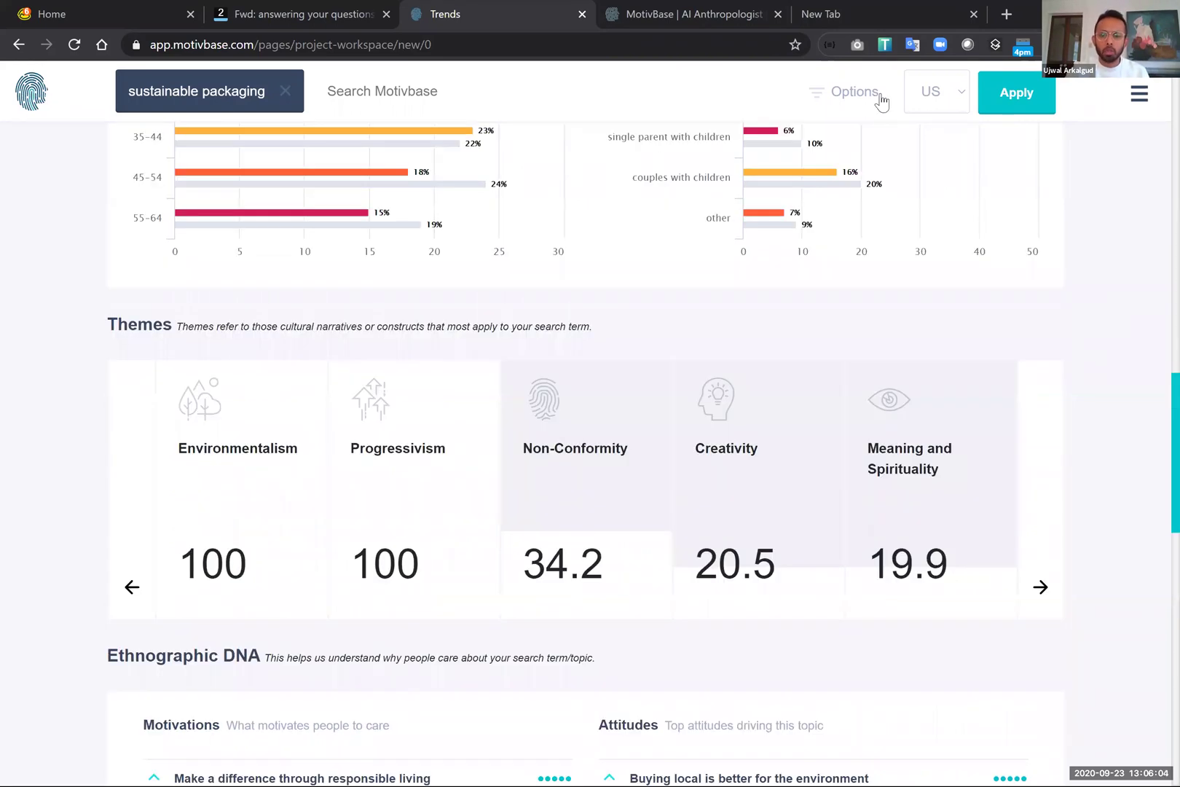
scroll(882, 100, "up", 4)
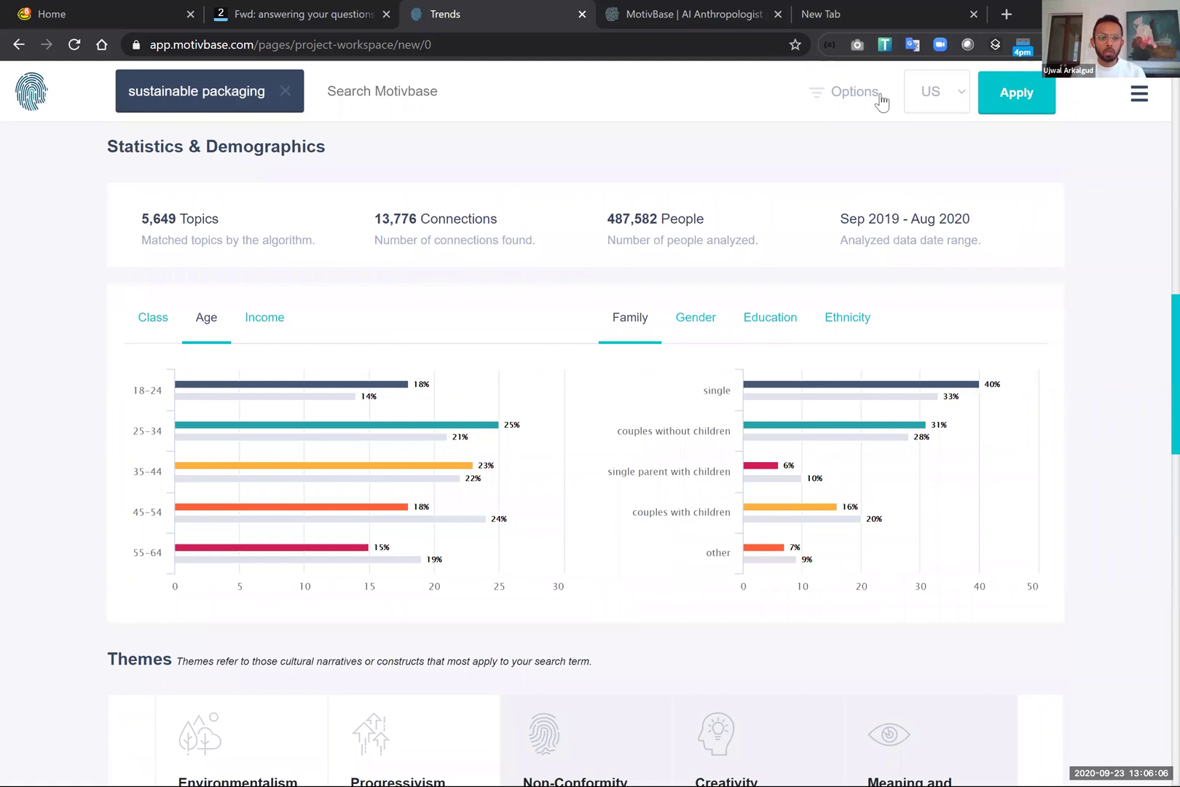
scroll(882, 103, "up", 2)
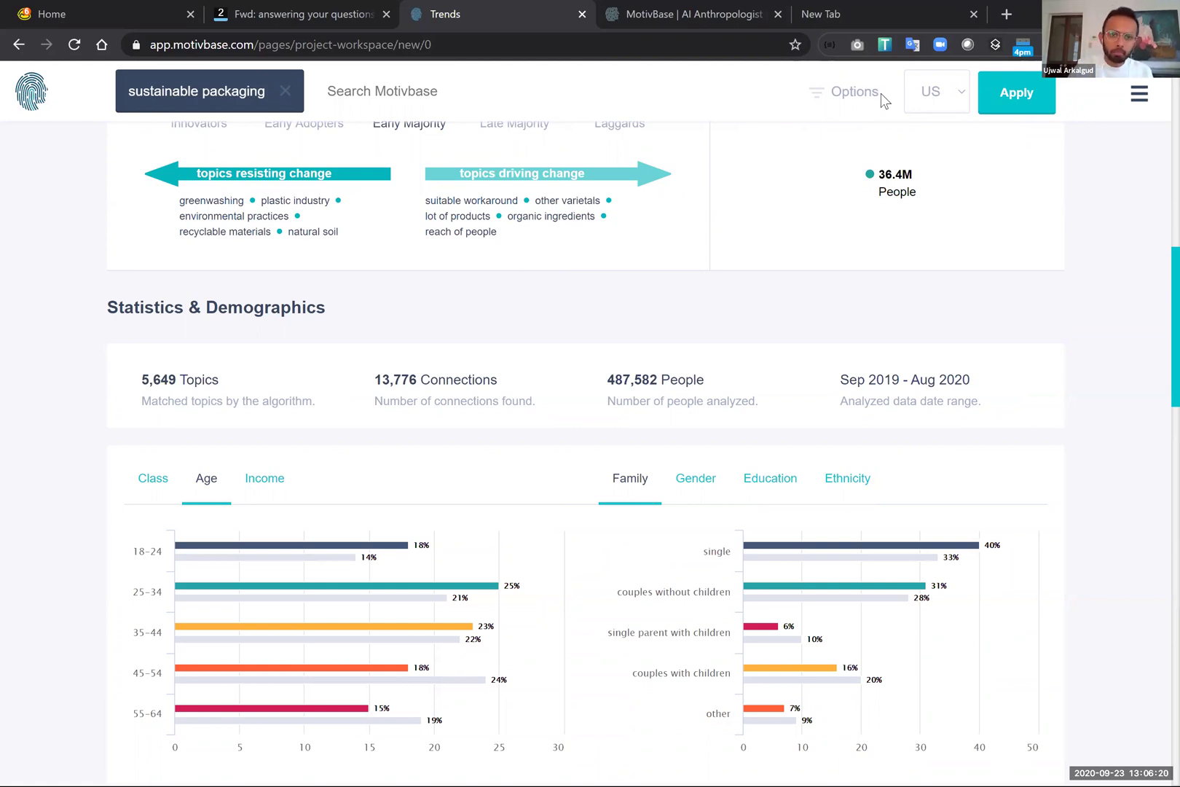
scroll(883, 100, "up", 4)
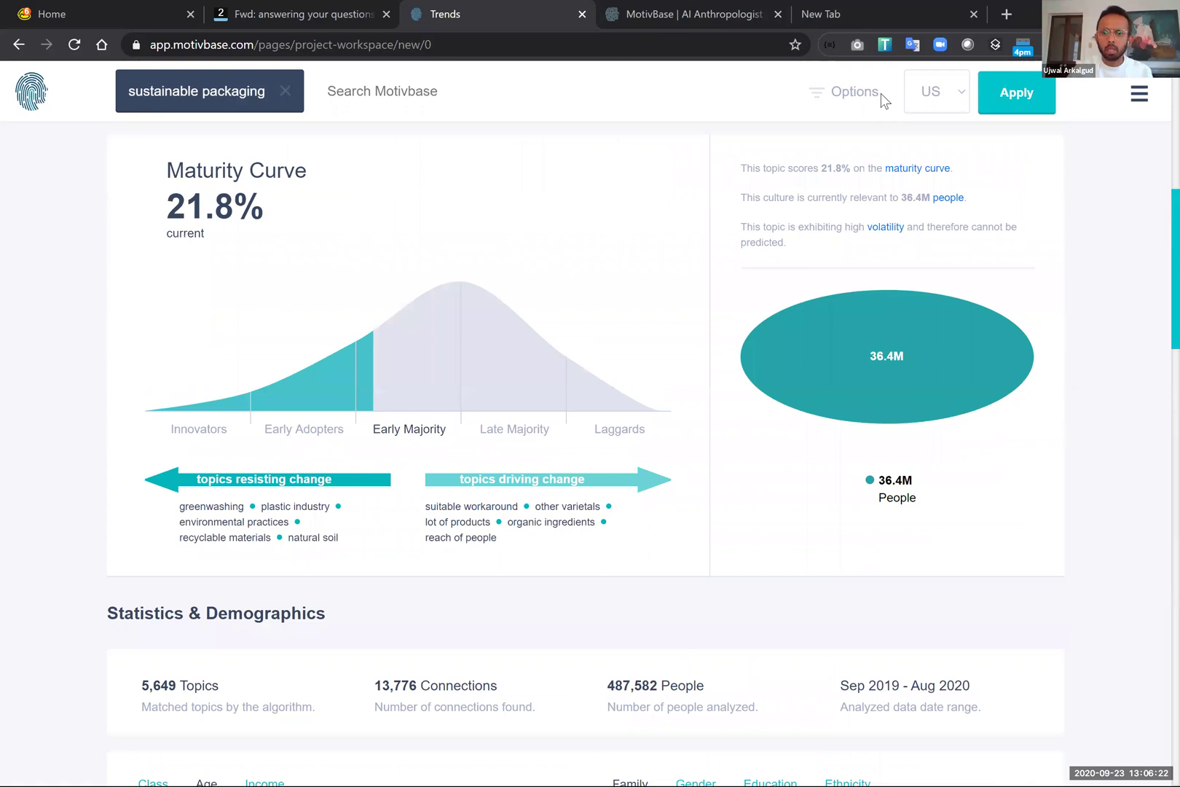
scroll(883, 99, "up", 5)
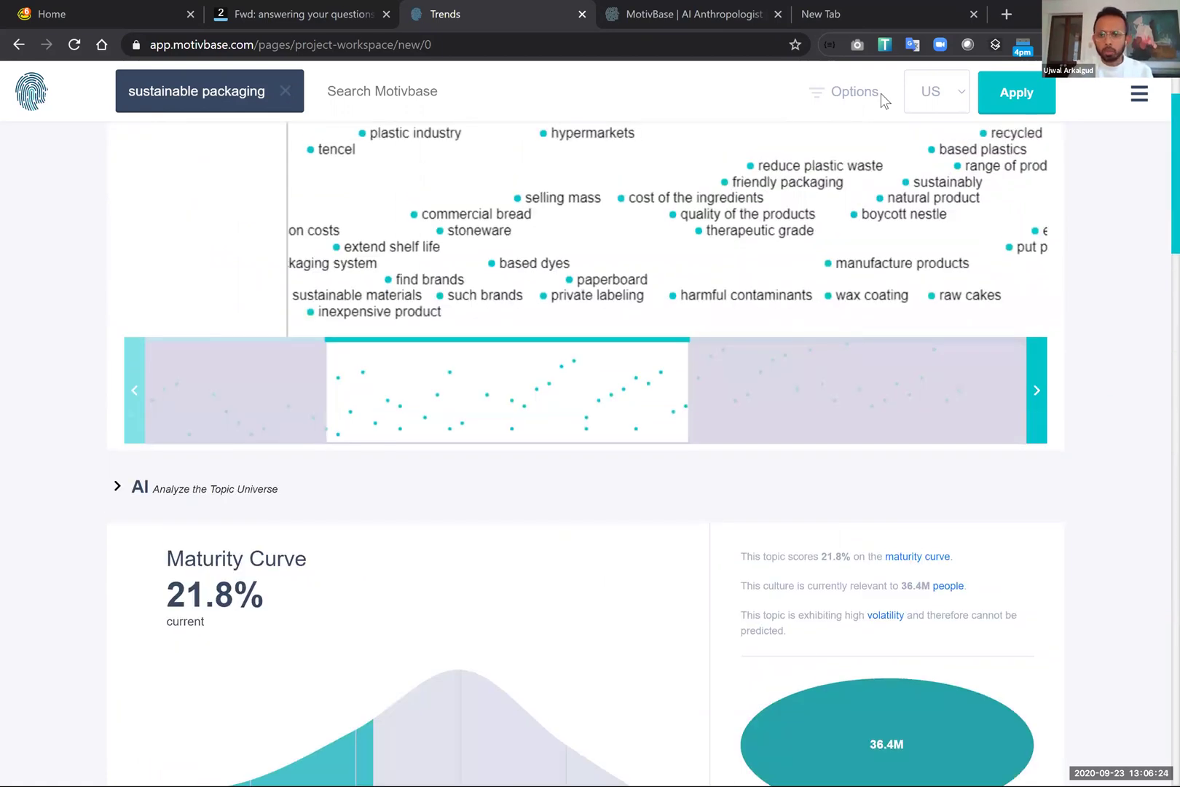
scroll(883, 100, "up", 1)
scroll(884, 100, "down", 4)
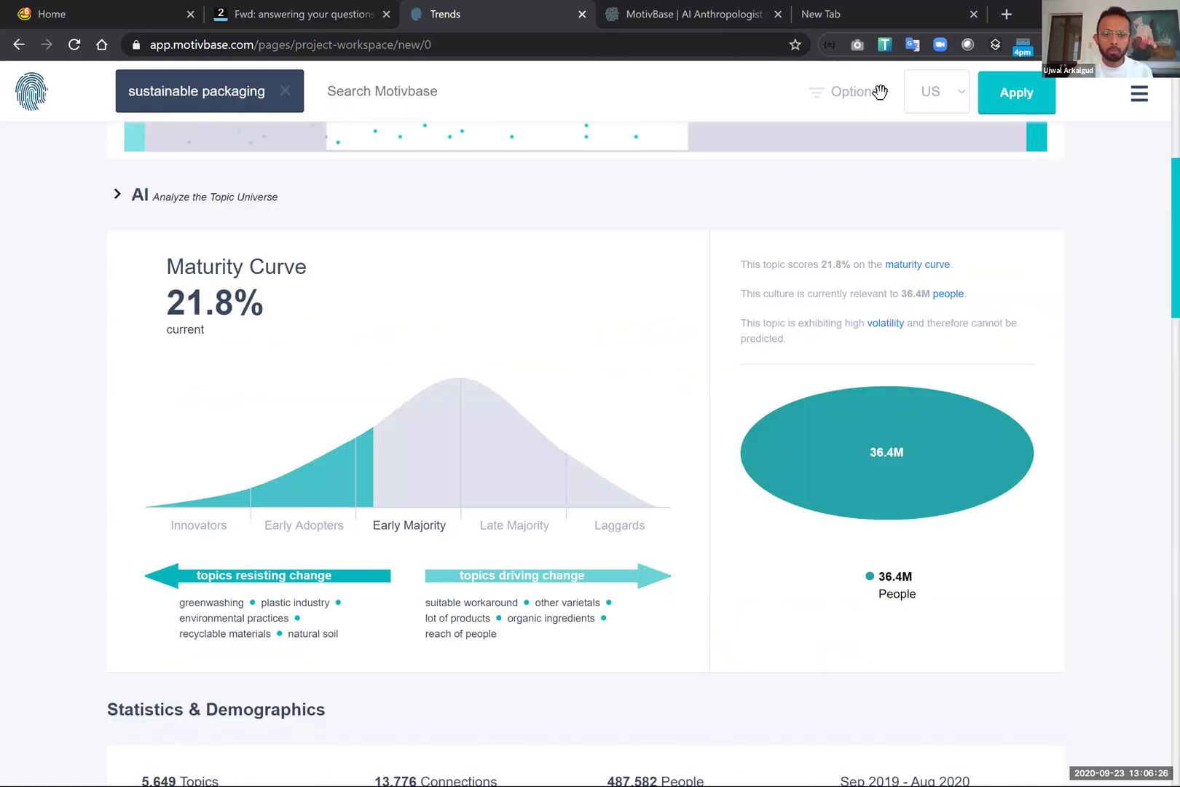
scroll(879, 91, "up", 4)
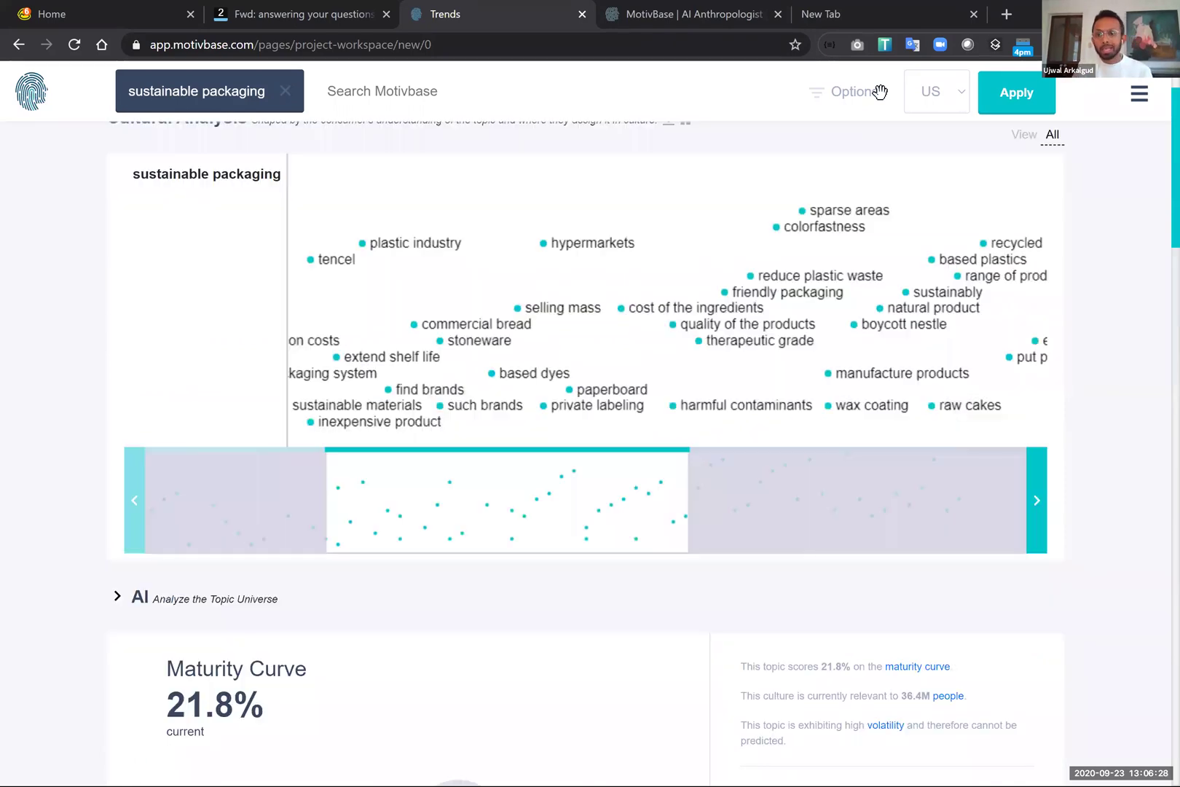
scroll(880, 92, "up", 1)
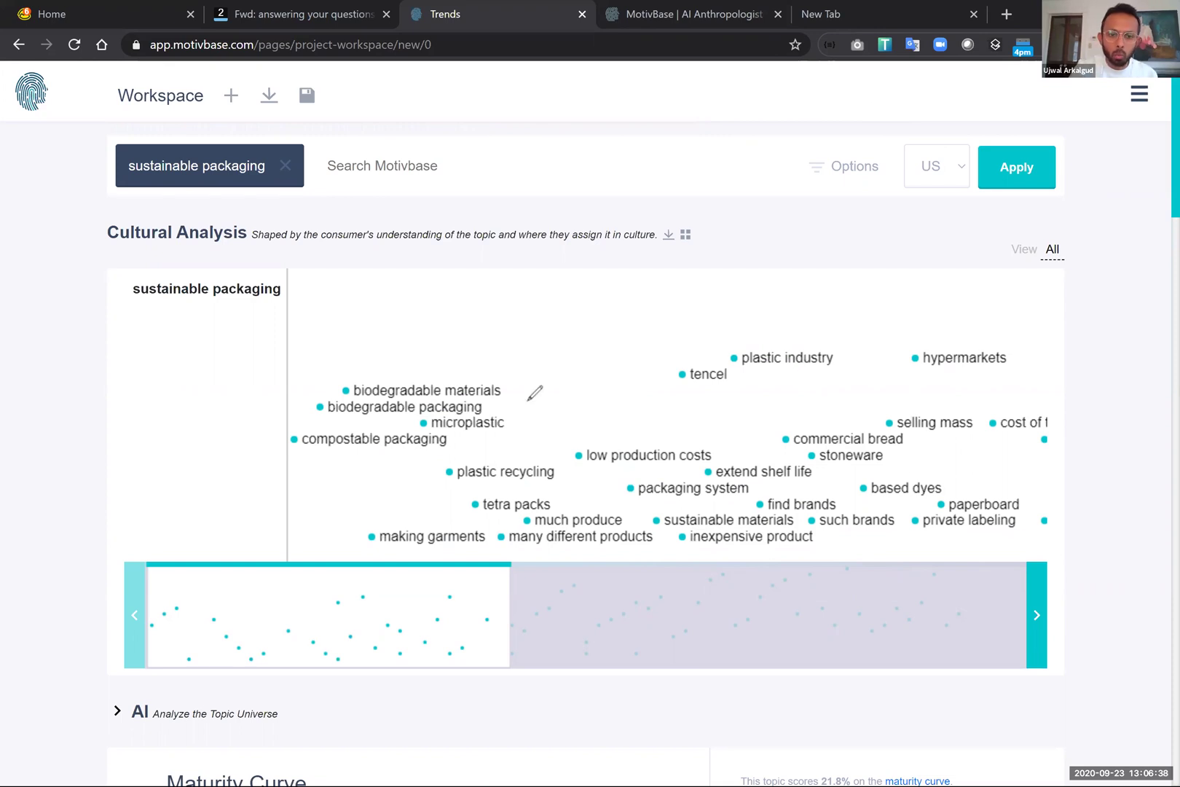
Step: Circle the biodegradable materials topics, then search 'biodegradable packaging' in a new workspace
mouse_move(515, 383)
left_mouse_down()
mouse_move(423, 390)
mouse_move(532, 398)
left_mouse_up()
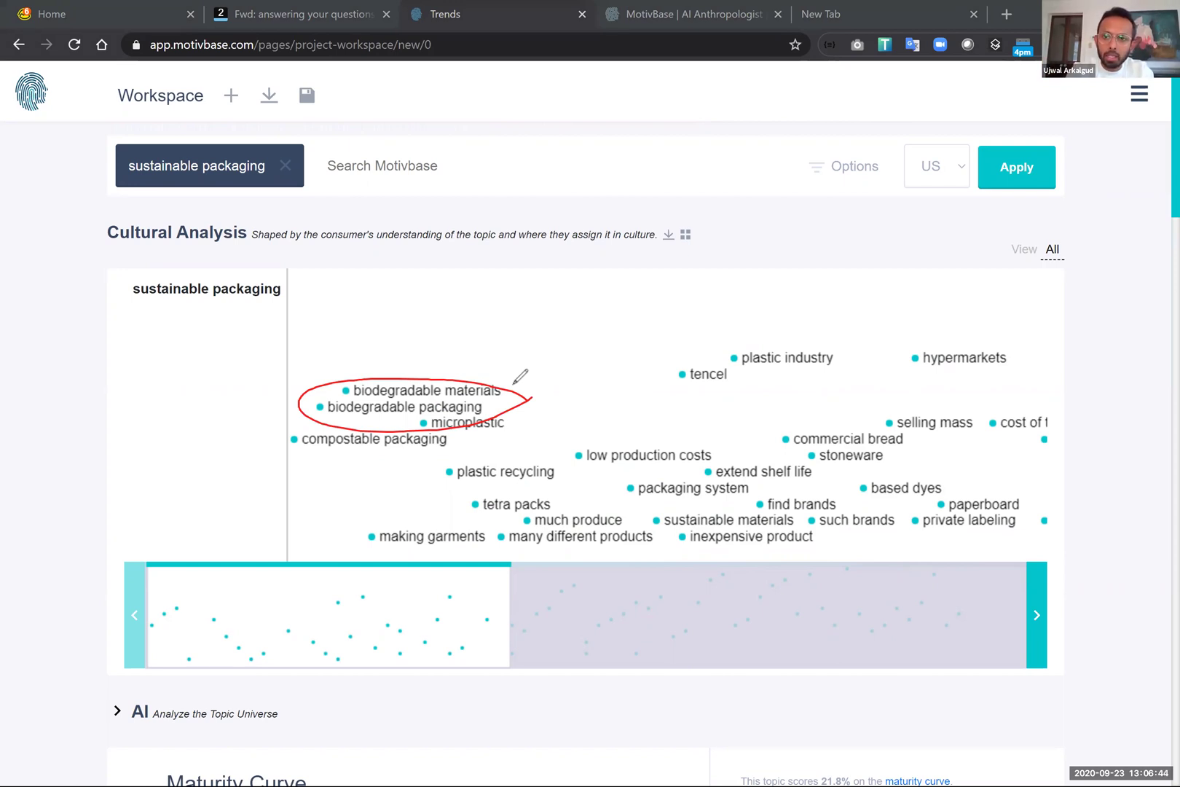
key("Escape")
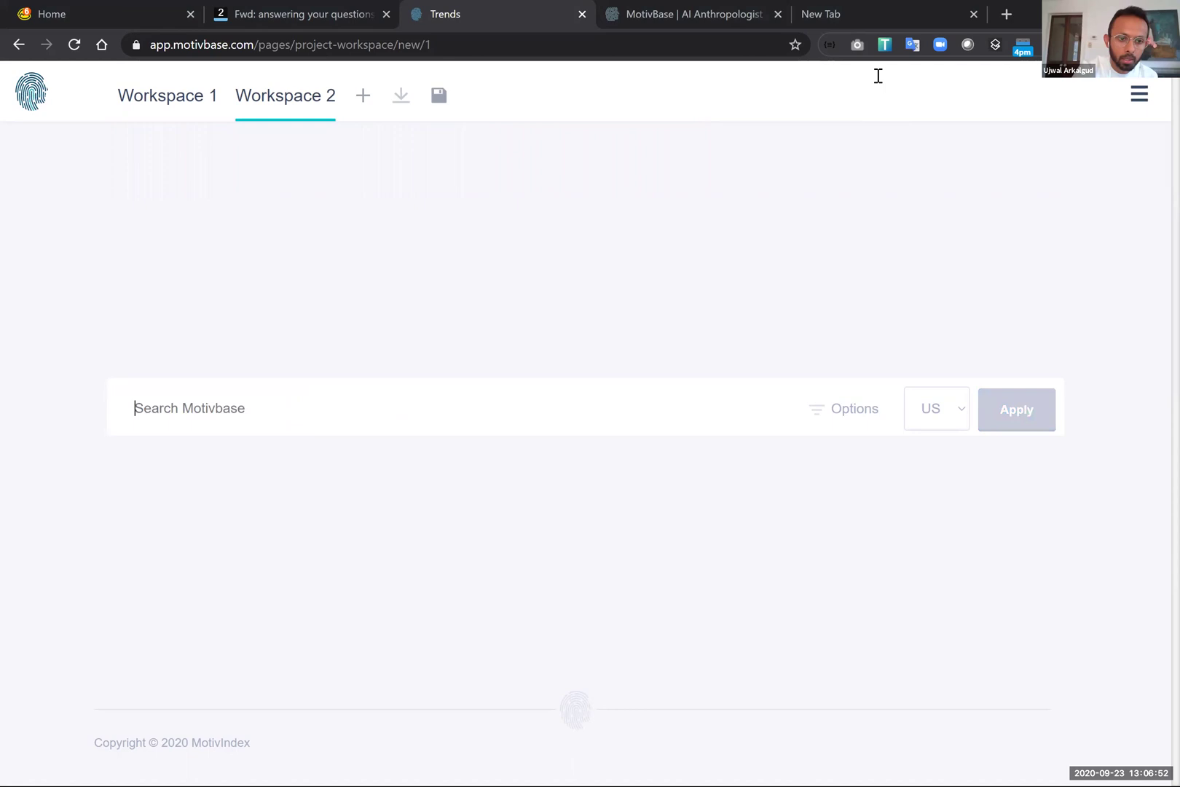
type("bio")
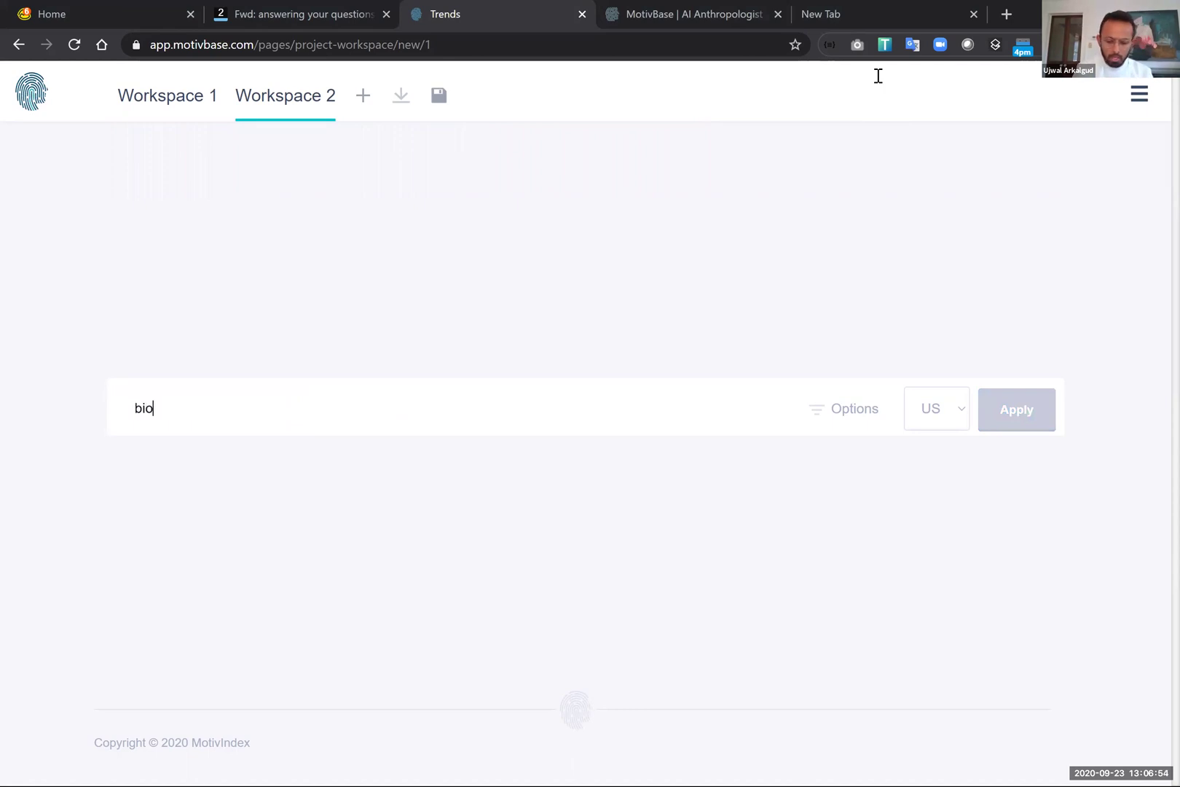
type("degrada")
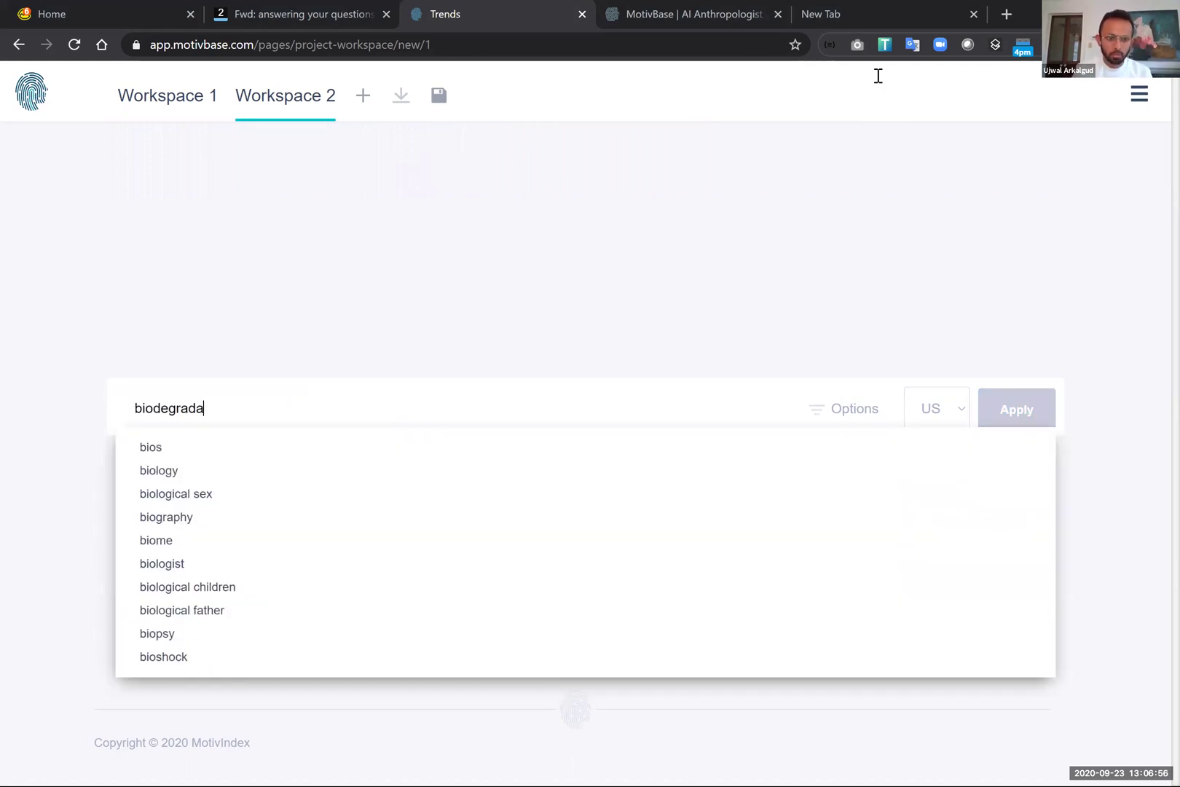
type("ble pa")
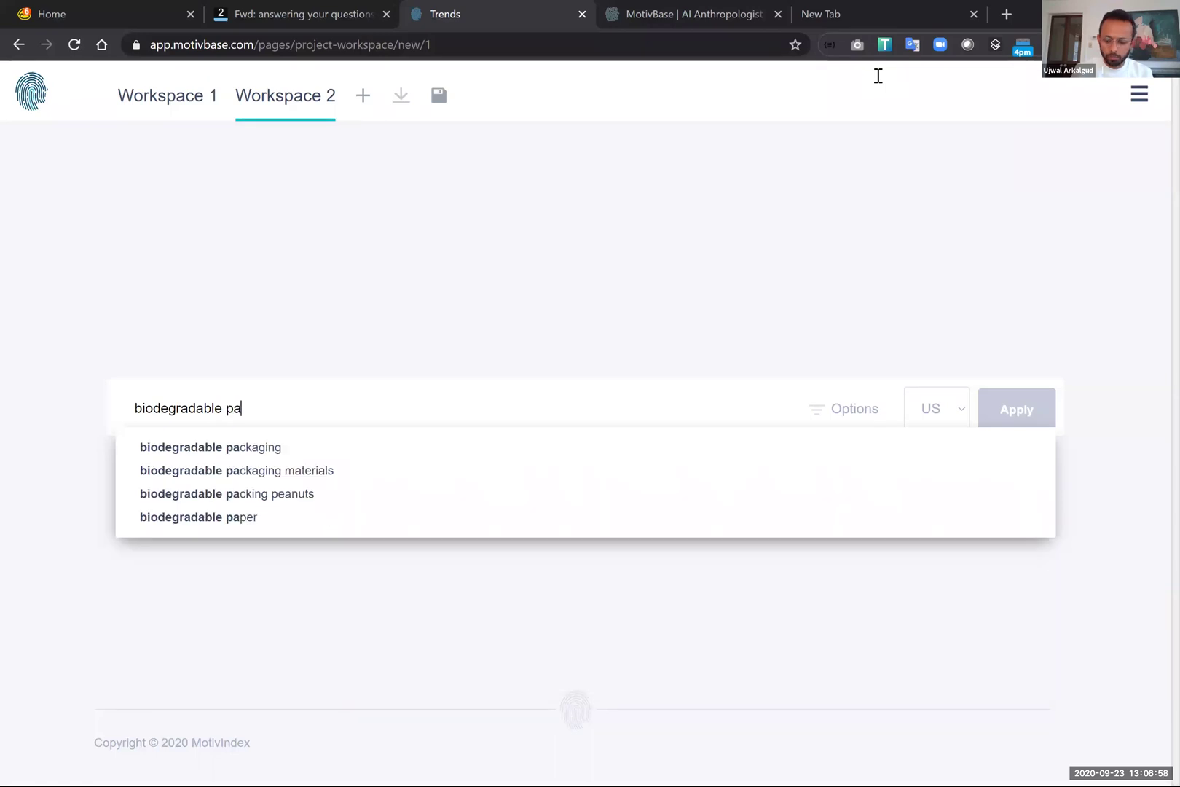
key("Down")
key("Return")
key("Return")
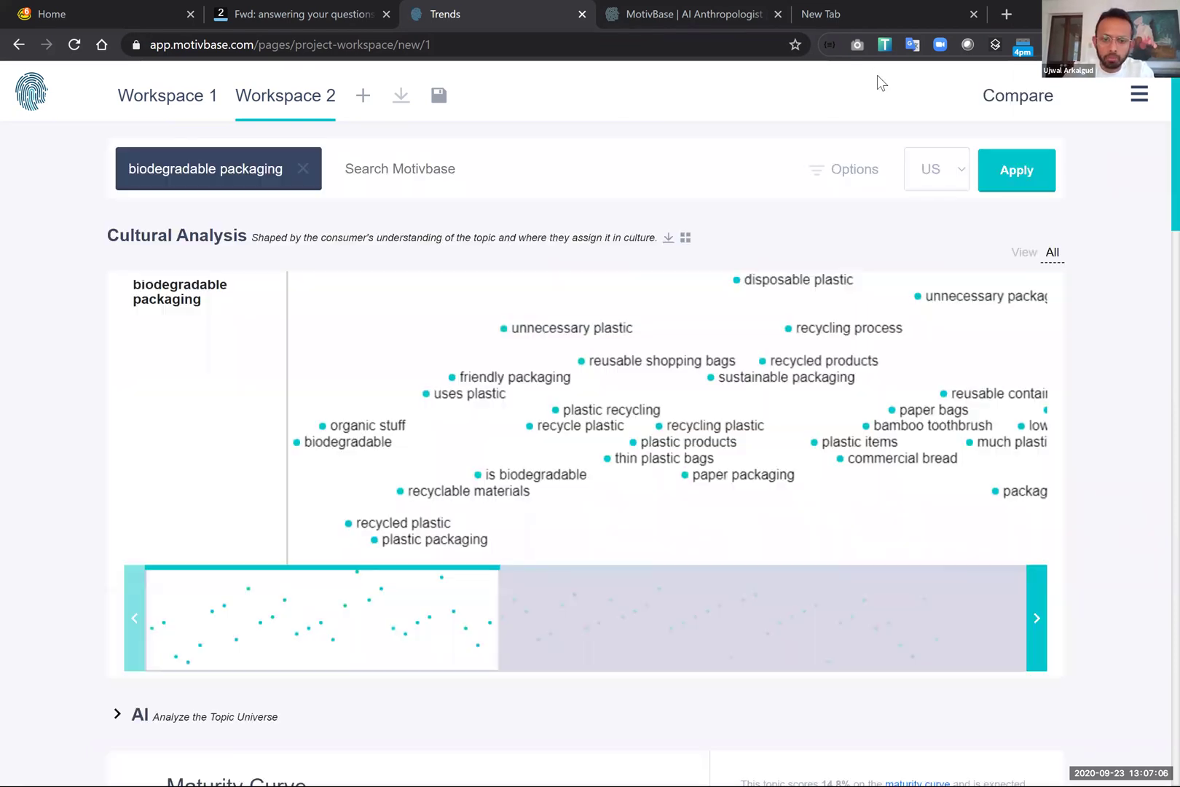
Step: Review the biodegradable packaging 14.8% maturity curve and statistics, then return to the top
scroll(880, 81, "down", 1)
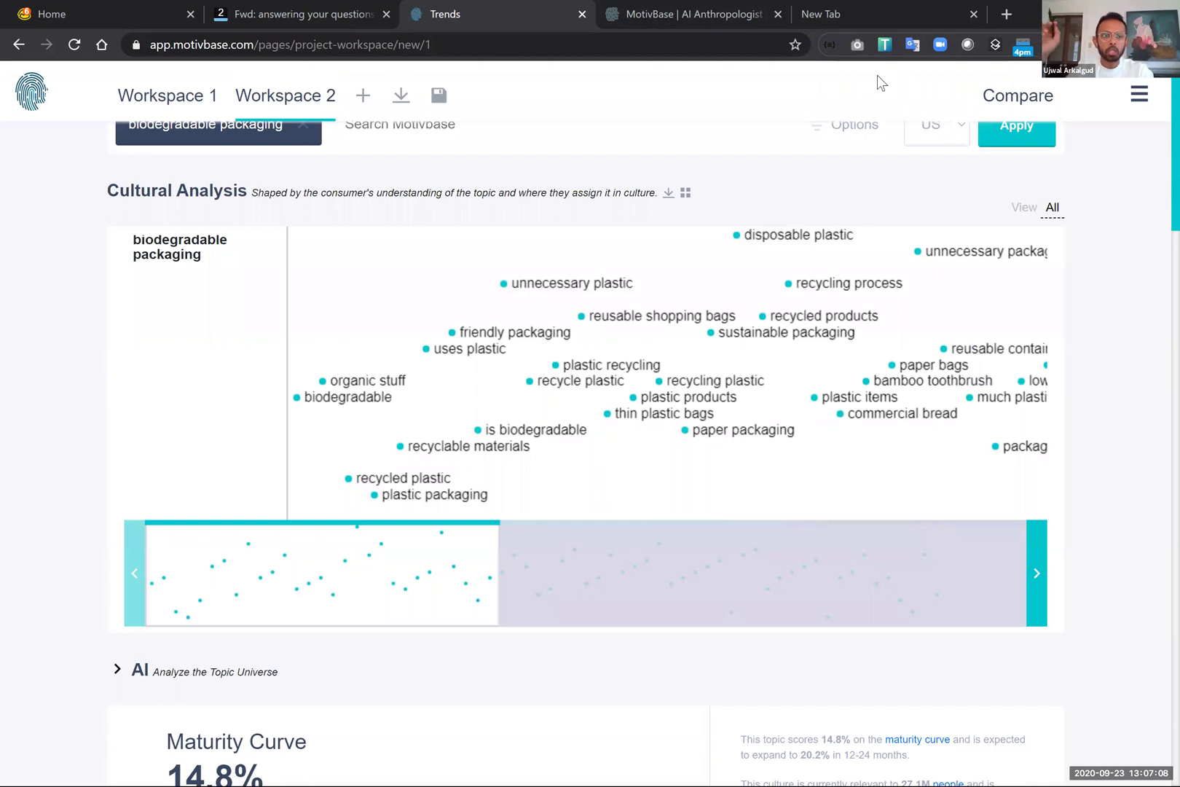
scroll(880, 81, "down", 4)
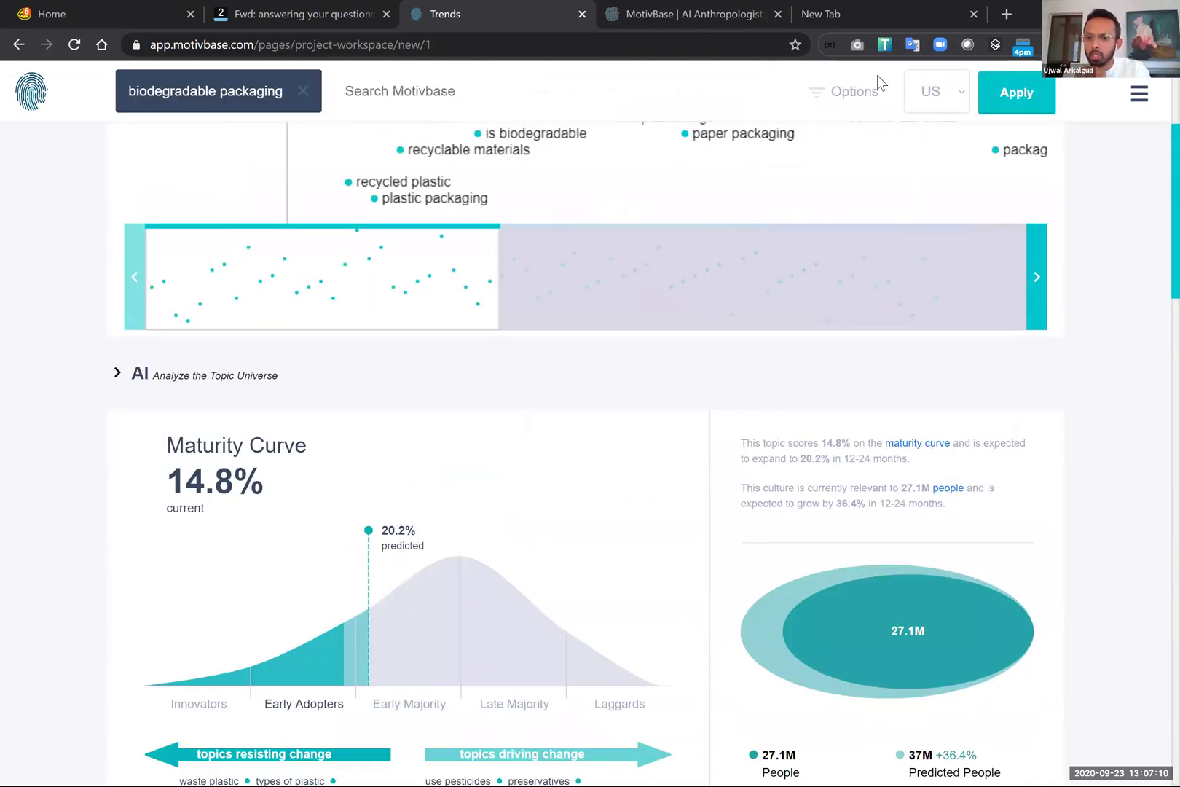
scroll(880, 82, "down", 2)
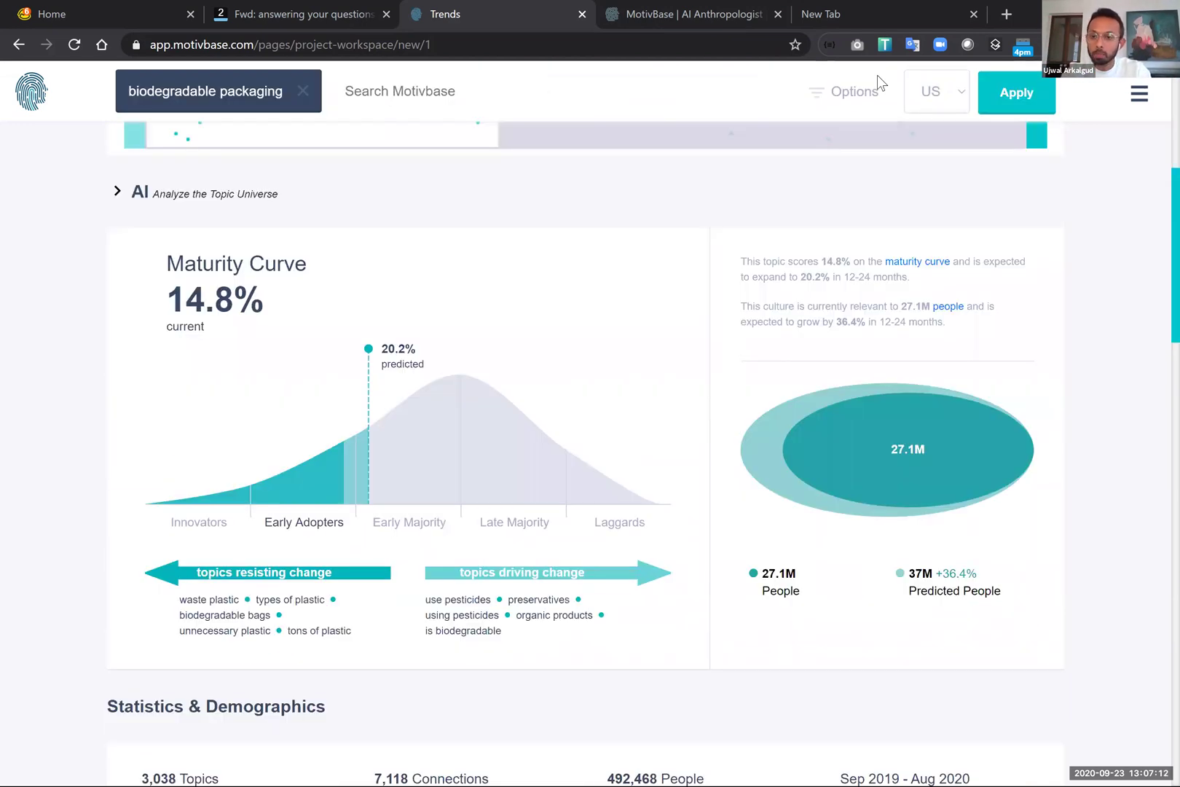
scroll(879, 81, "down", 1)
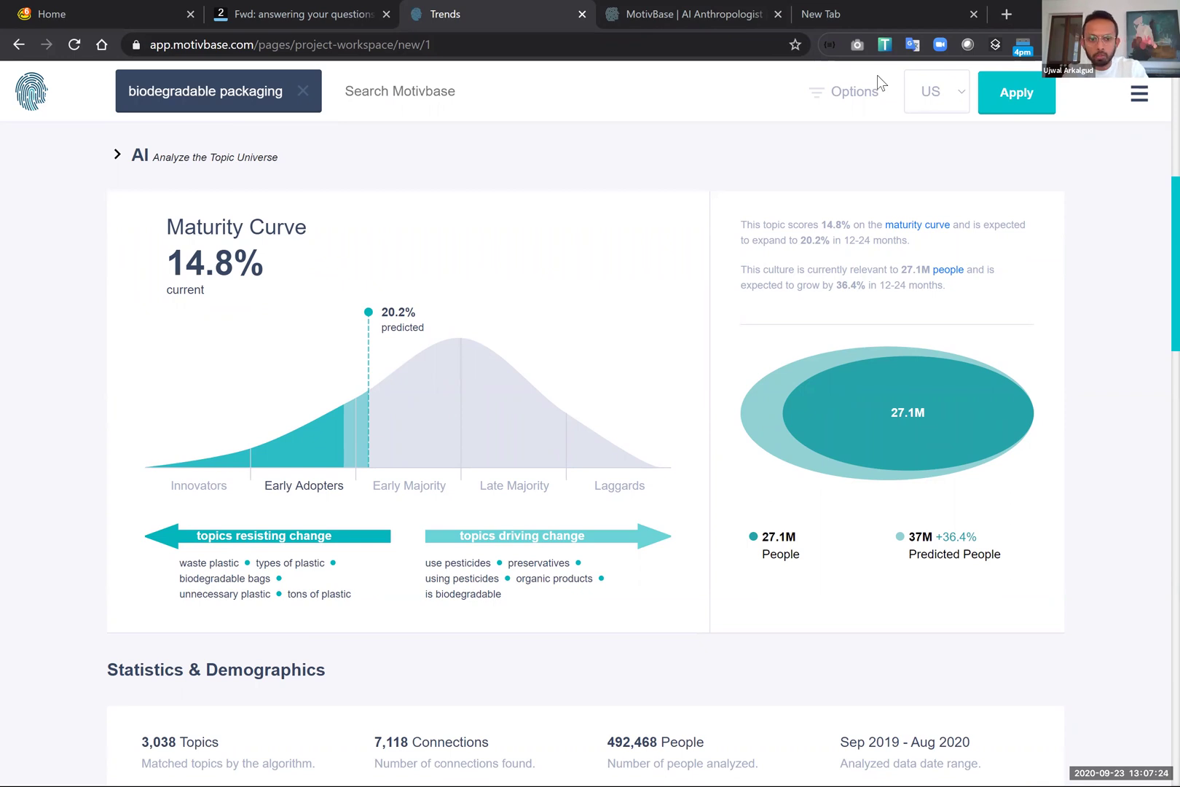
scroll(878, 81, "down", 1)
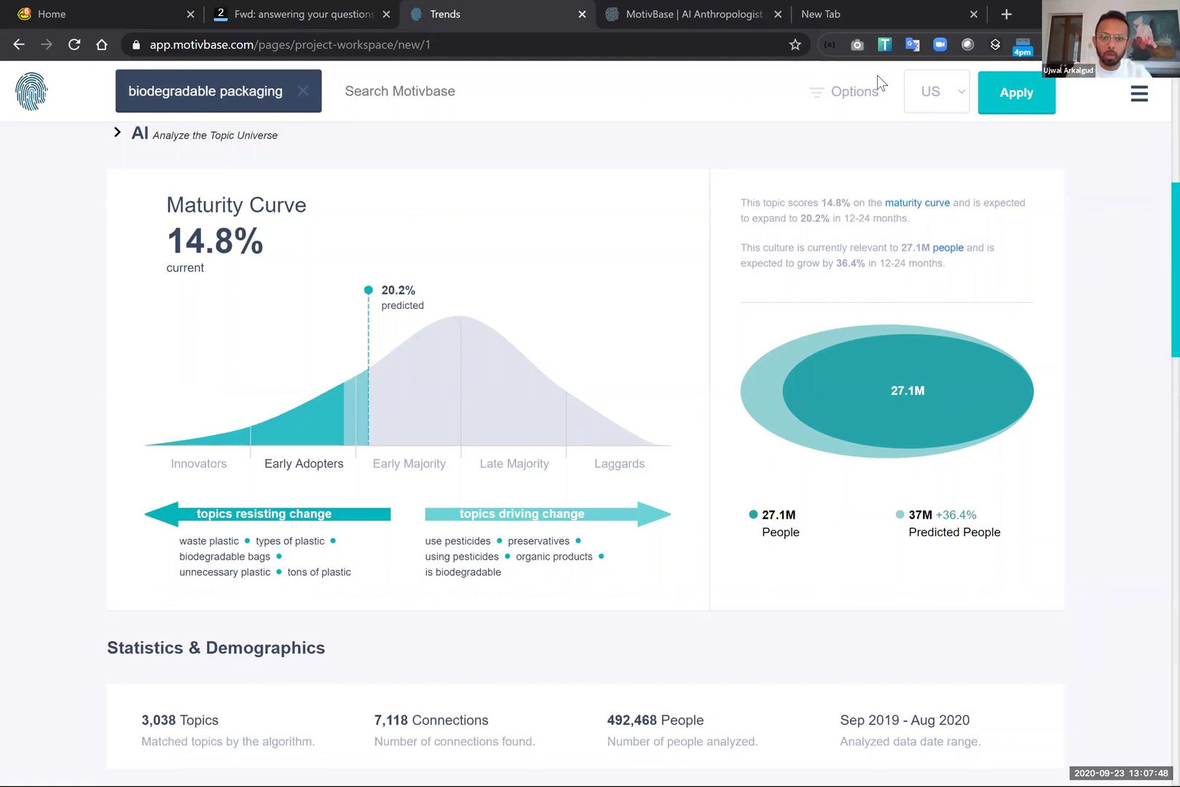
scroll(878, 82, "up", 5)
scroll(877, 82, "up", 3)
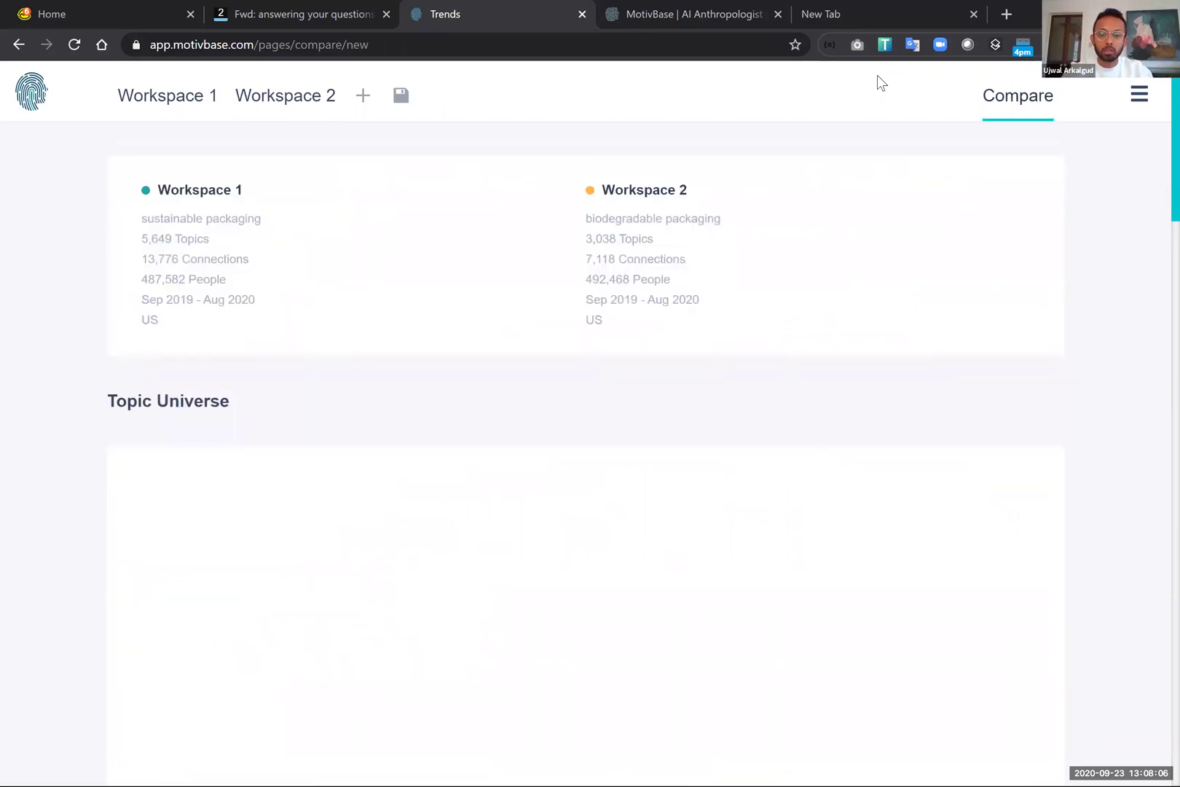
Step: Scroll through the comparison's demographics and motivations, then back up to the 31.2% Topic Universe overlap
scroll(879, 81, "down", 2)
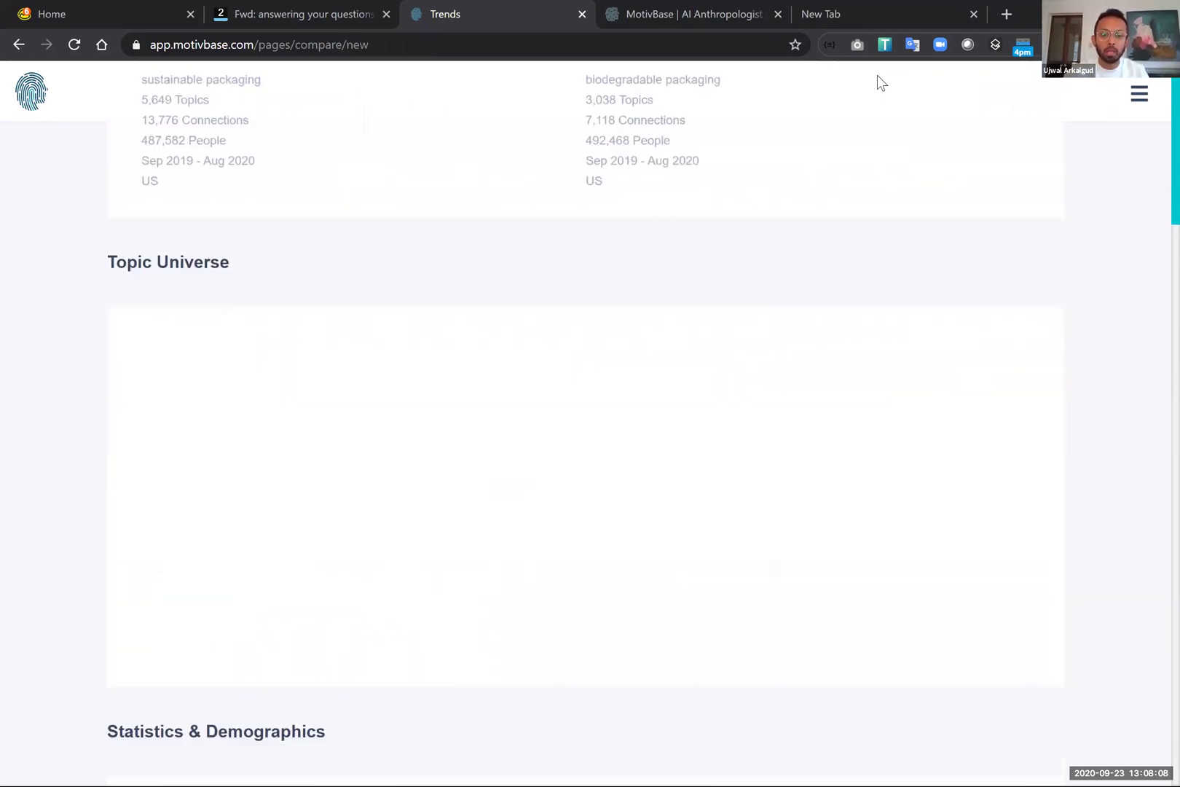
scroll(879, 82, "down", 10)
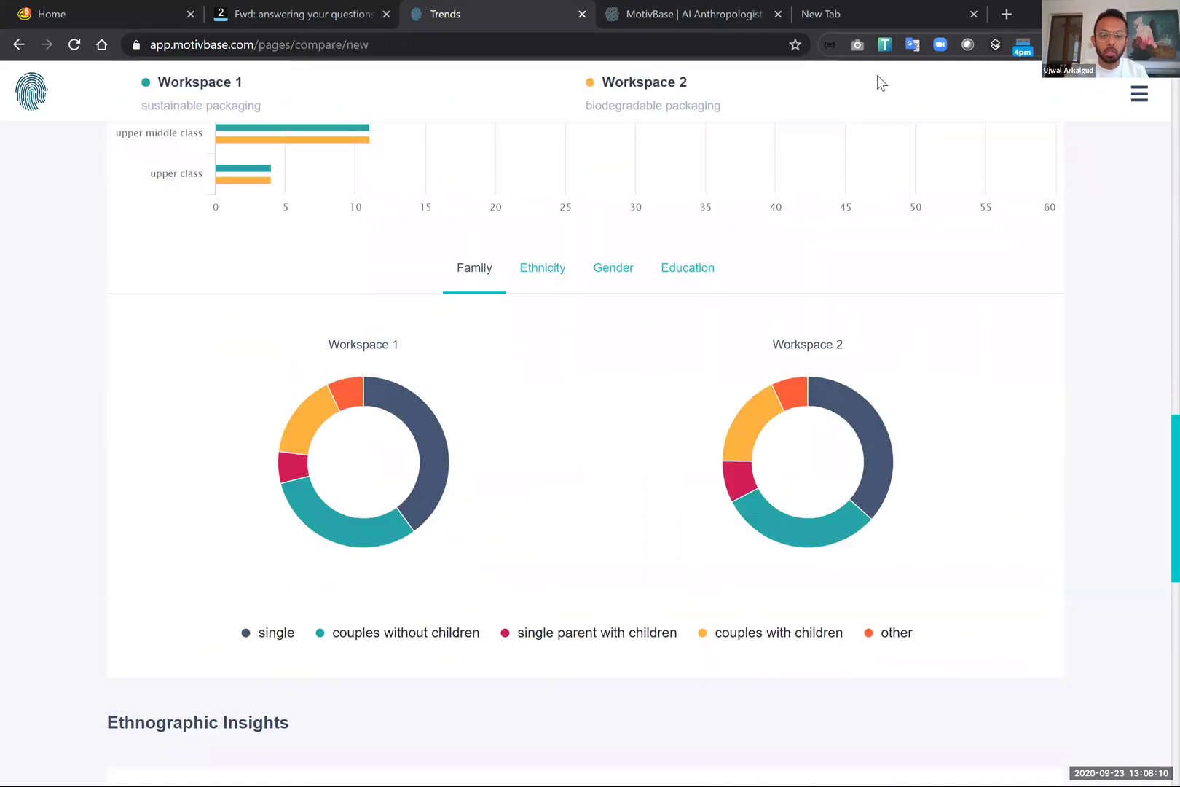
scroll(879, 82, "down", 2)
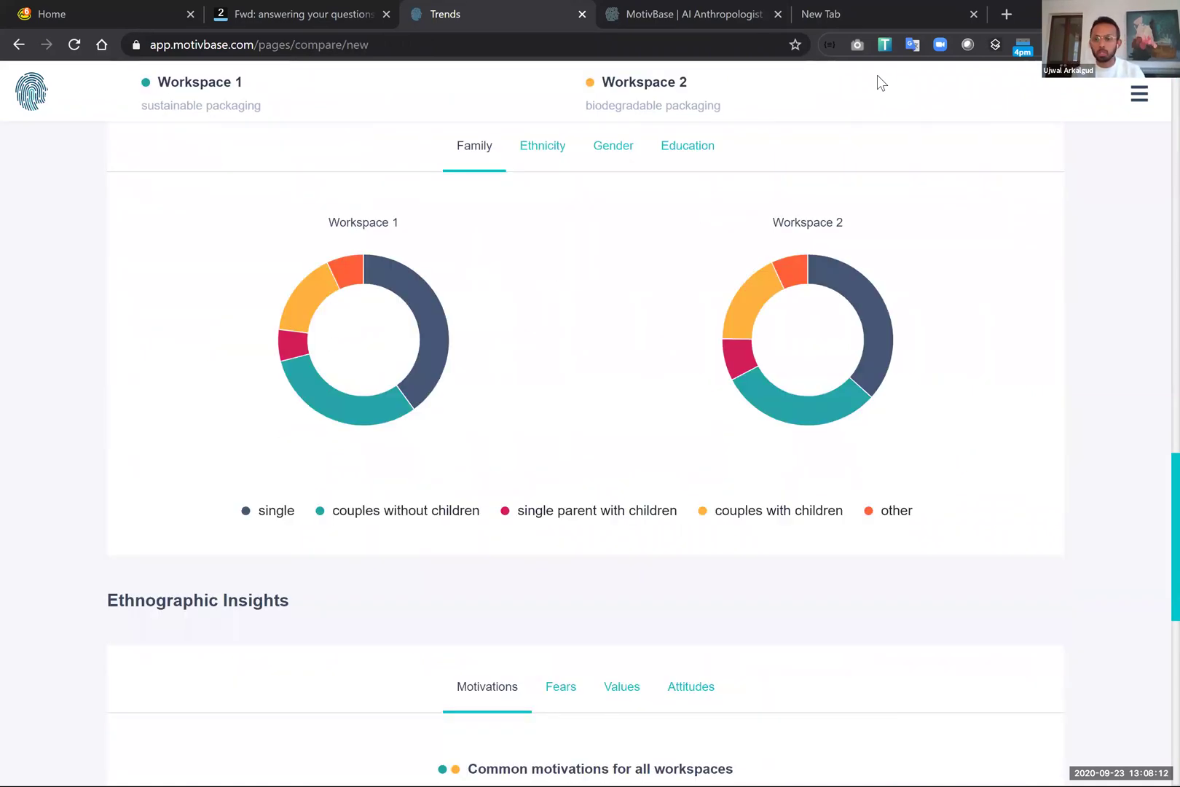
scroll(879, 82, "down", 10)
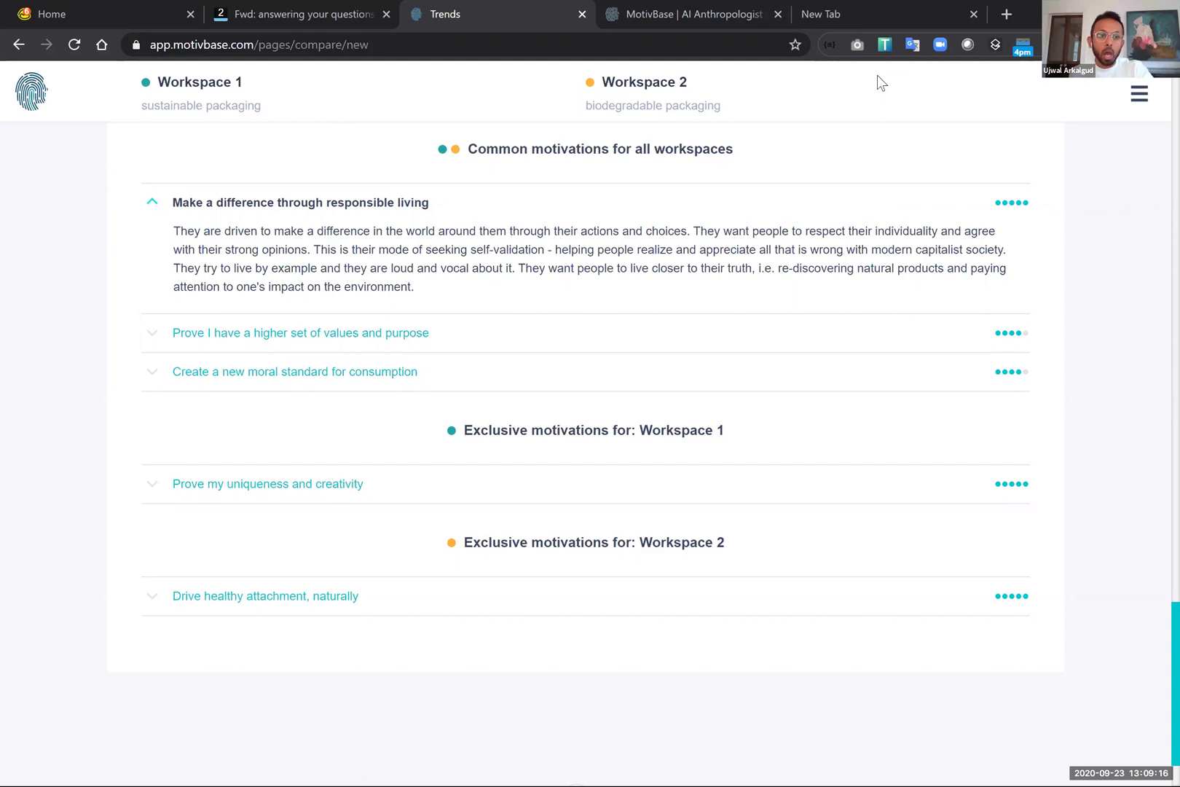
scroll(880, 82, "up", 3)
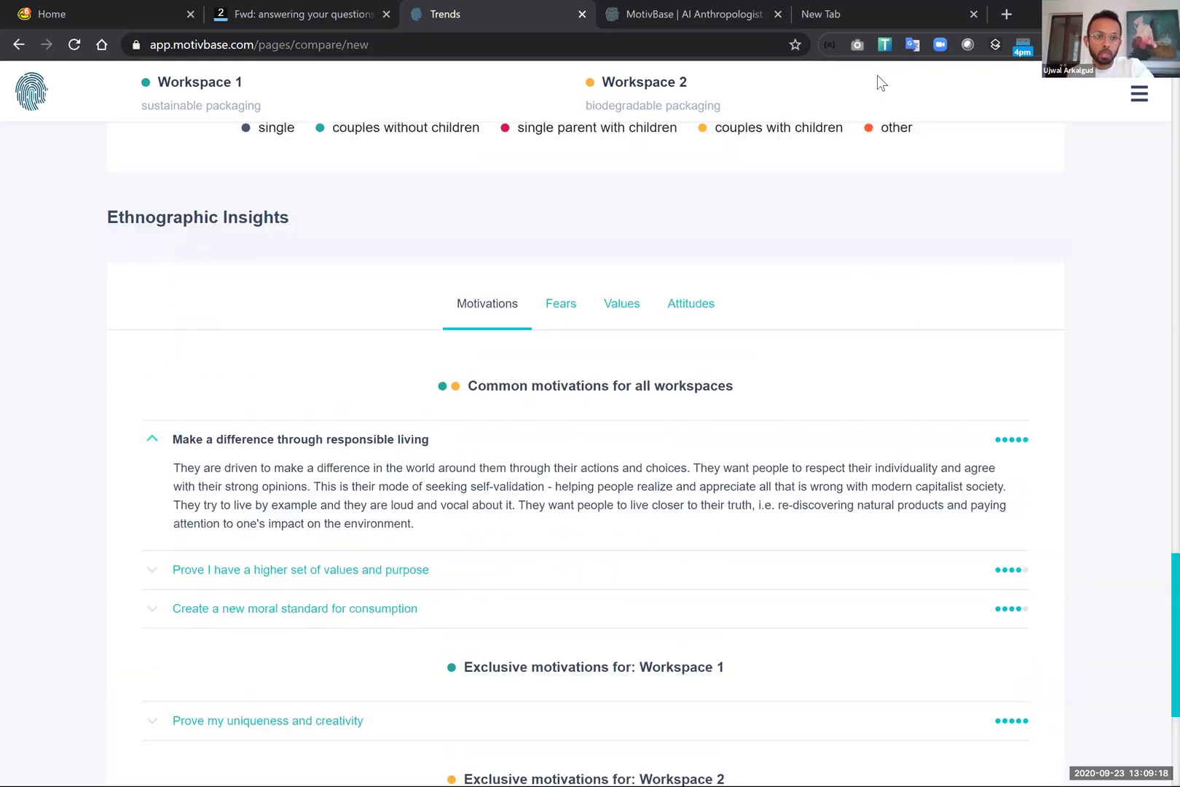
scroll(880, 81, "up", 15)
Step: Go back to Workspace 1's sustainable packaging map with compostable packaging and microplastic topics
scroll(880, 82, "up", 8)
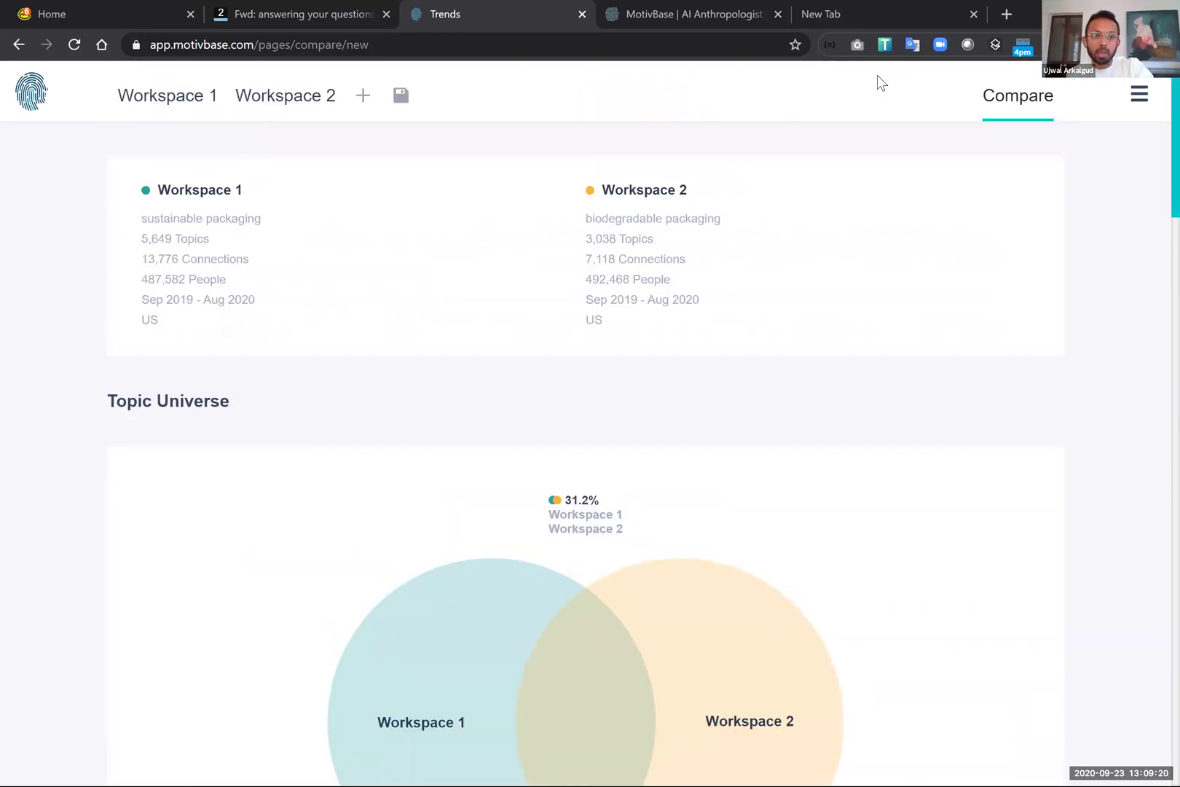
key("alt+Left")
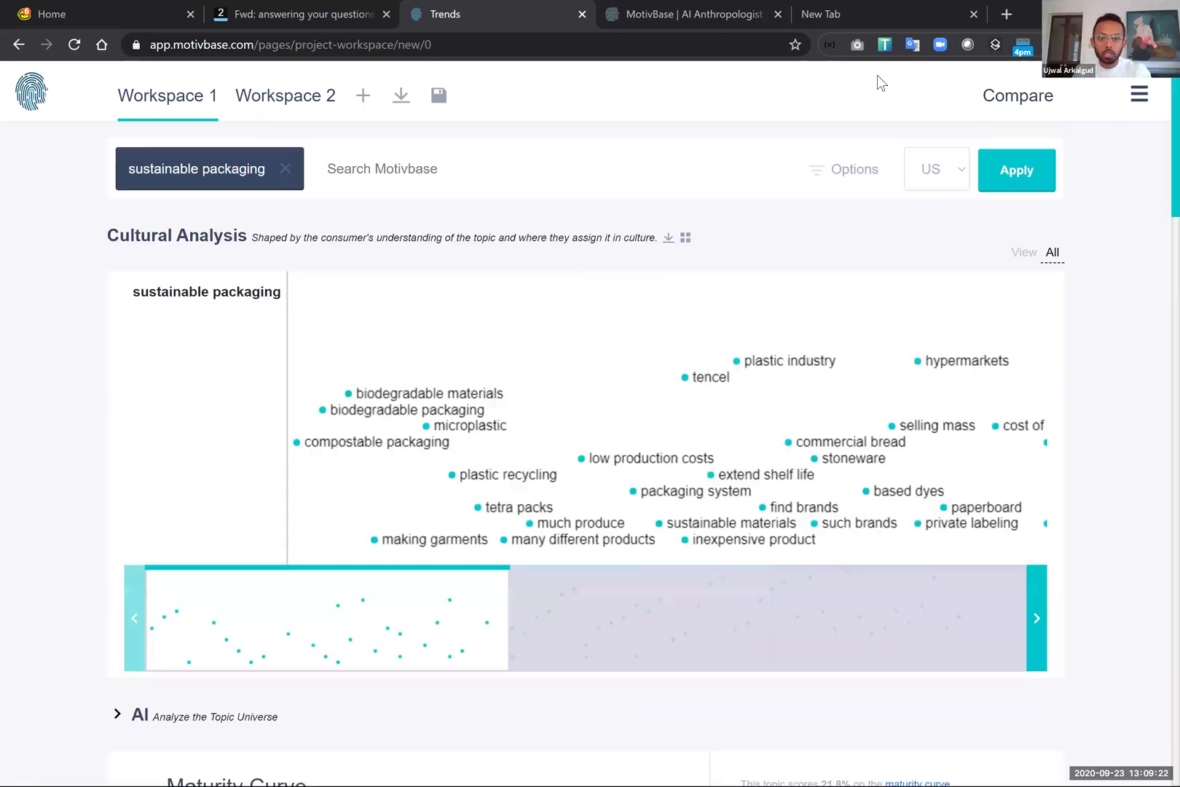
scroll(879, 82, "down", 1)
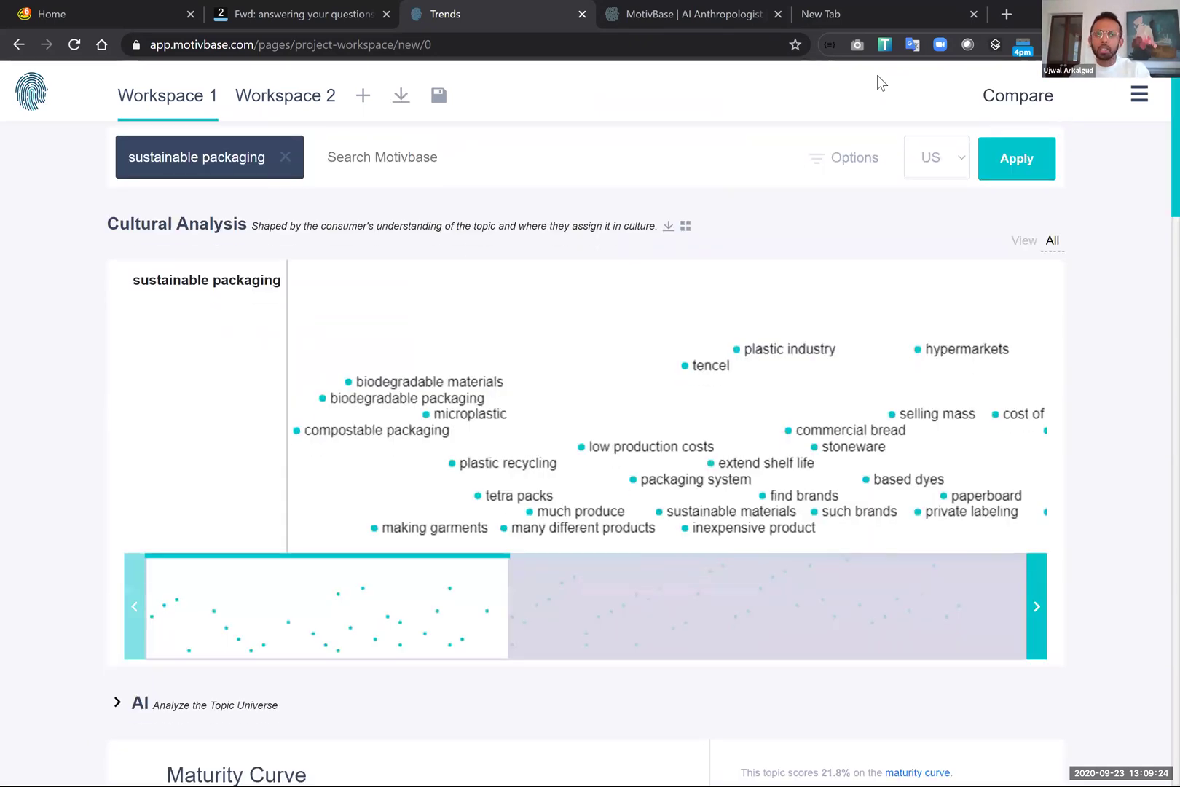
scroll(880, 82, "up", 1)
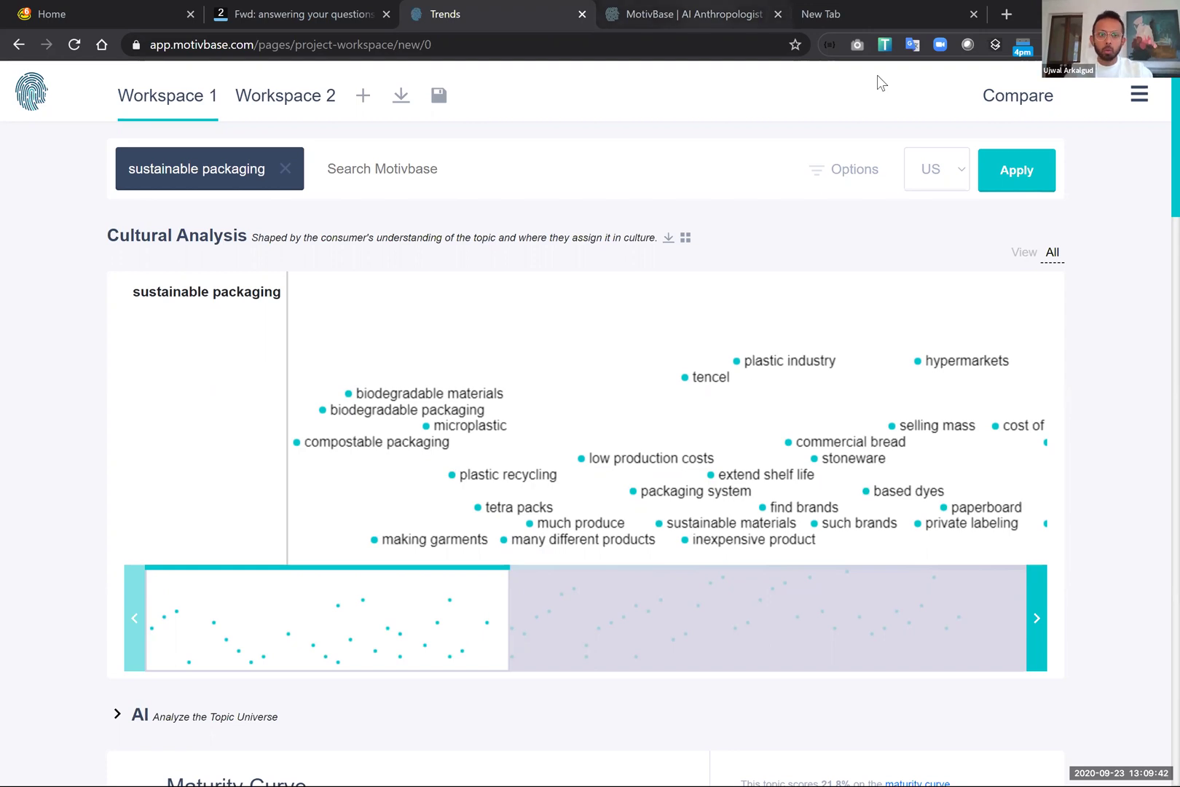
Step: Switch to the 'MotivBase | AI Anthropologist' homepage browser tab
key("ctrl+Tab")
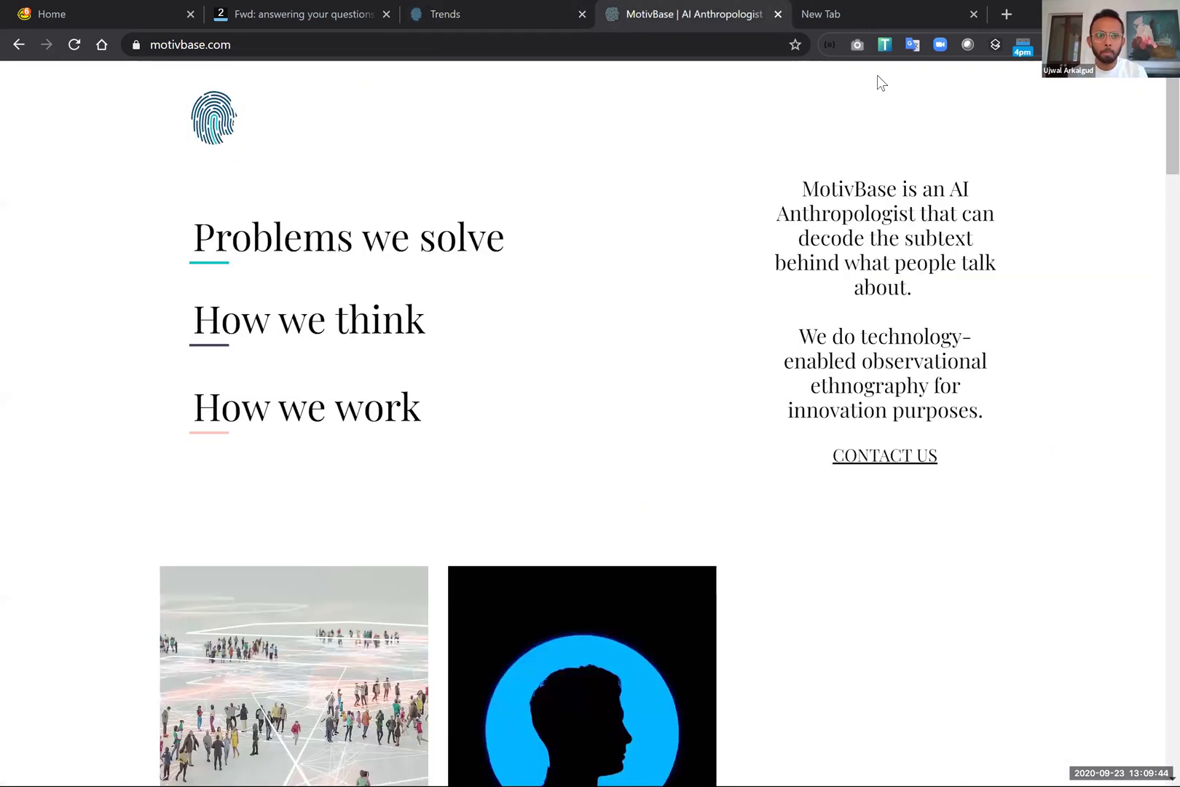